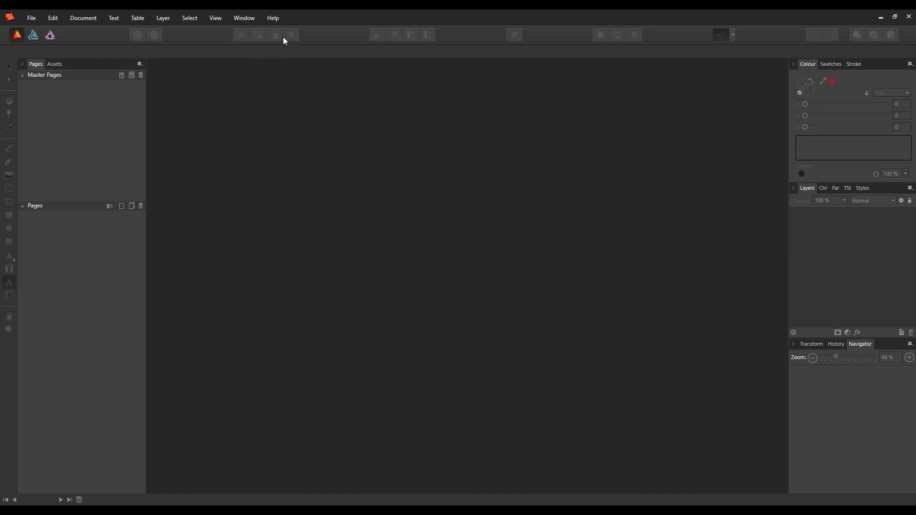
Browse the Affinity Publisher desktop tutorial videos on the Affinity website
left_click(274, 19)
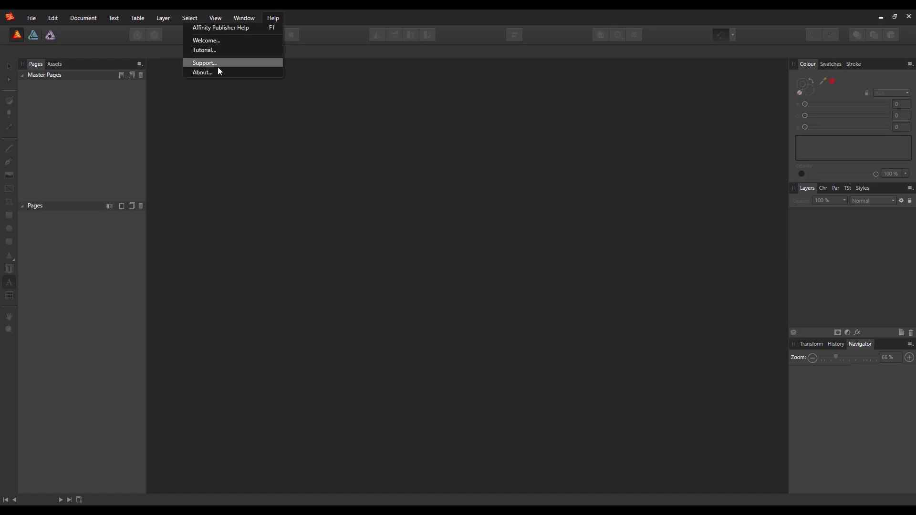
left_click(203, 73)
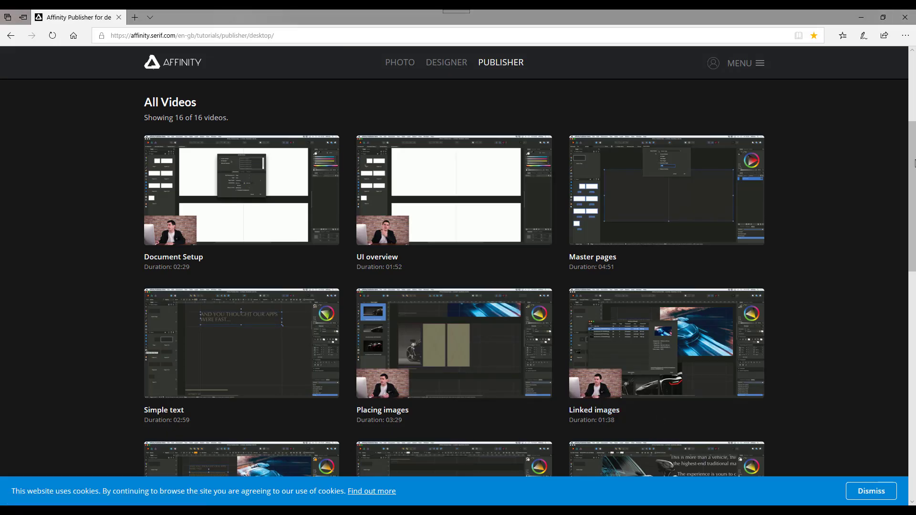
left_click_drag(913, 163, 913, 115)
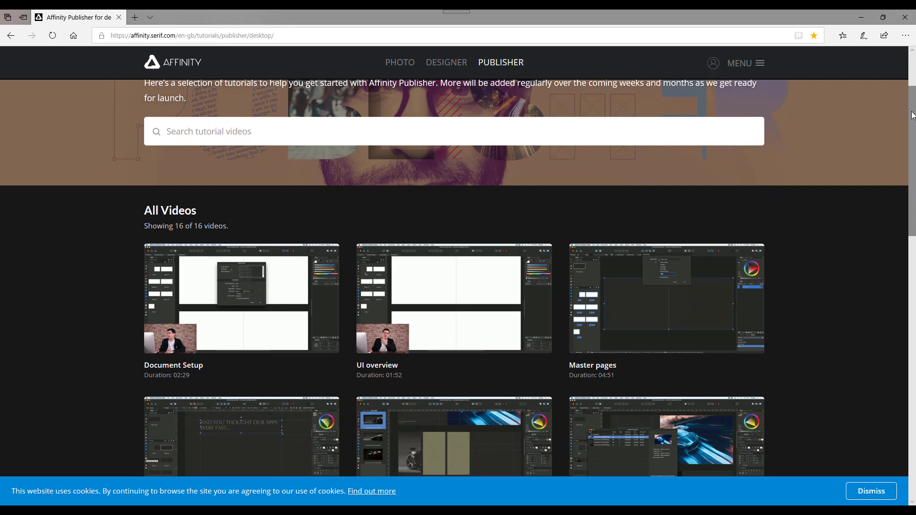
left_click_drag(913, 115, 913, 164)
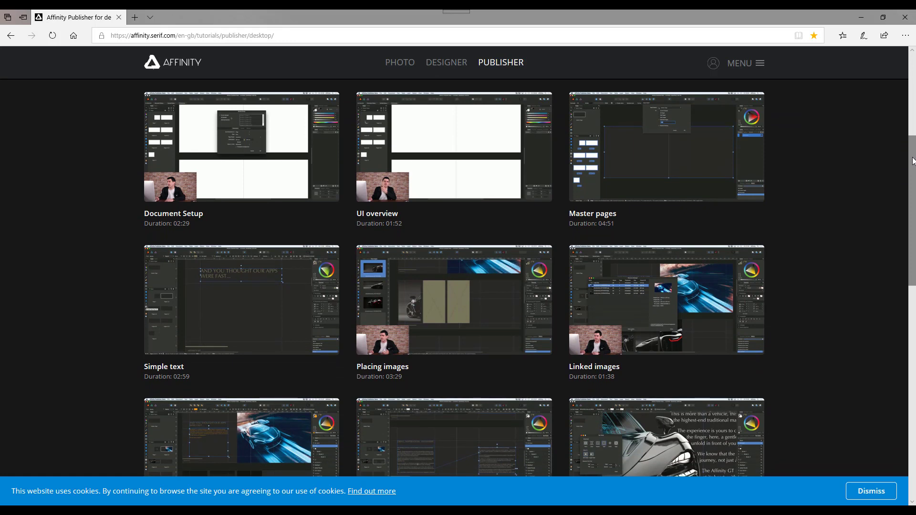
left_click_drag(913, 161, 913, 260)
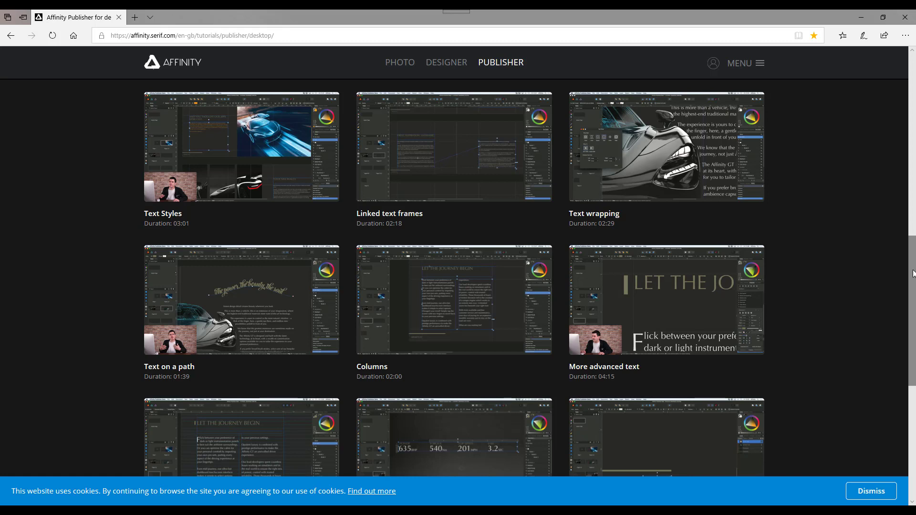
left_click_drag(913, 277, 914, 224)
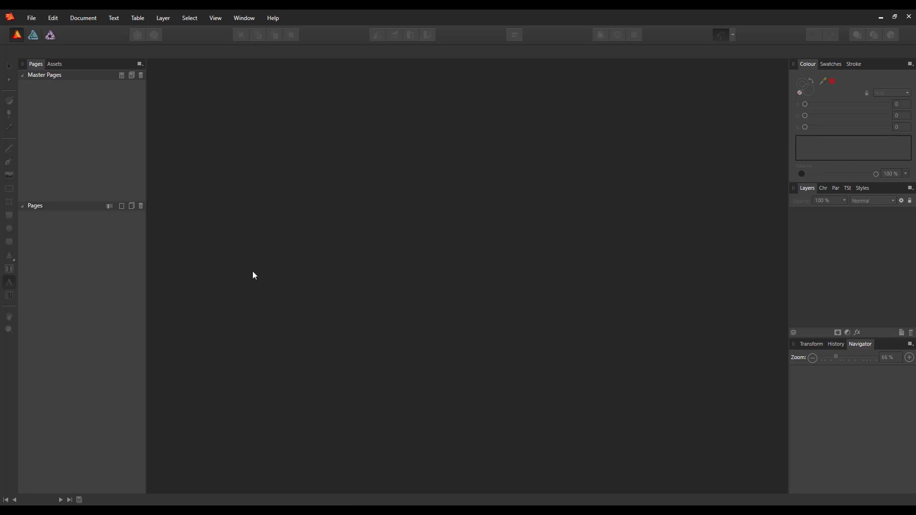
Create a new single-page A4 portrait print document in millimetres with RGB/8 colour, 300 DPI, transparent background and 10 mm margins
left_click(33, 19)
left_click(30, 40)
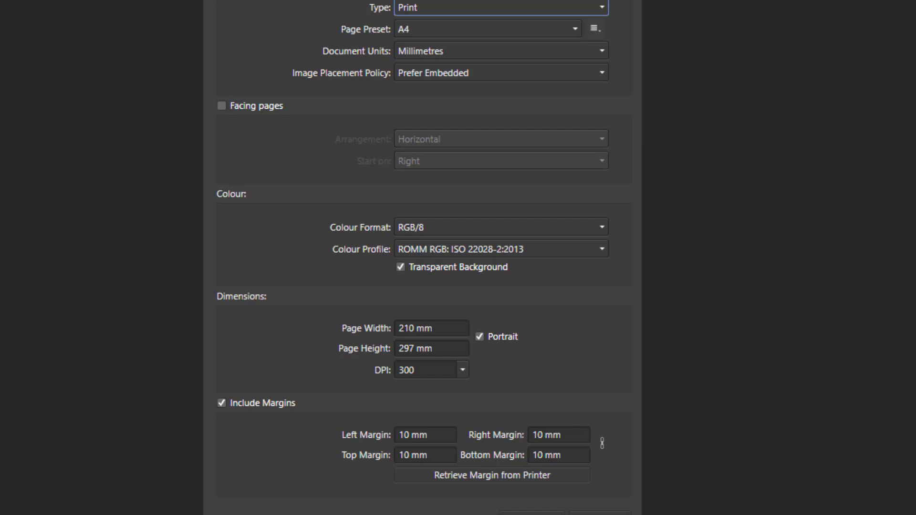
key("Return")
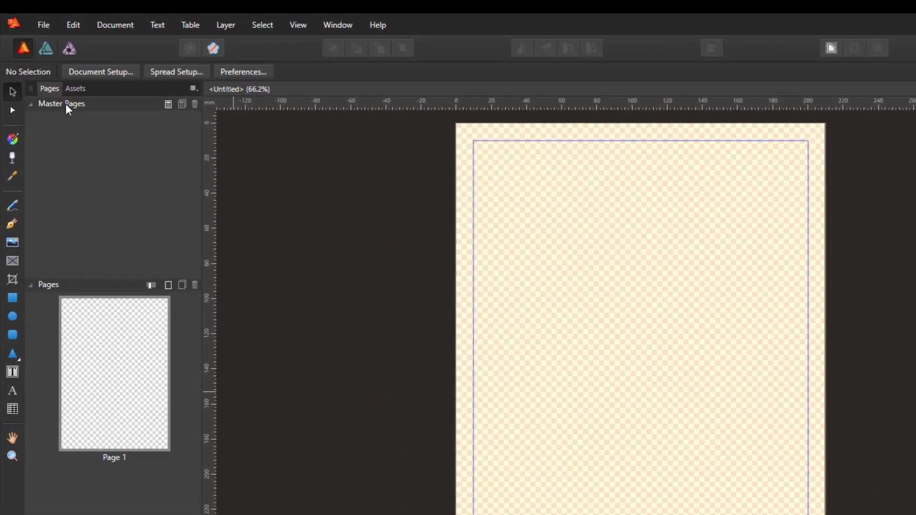
Add a master page named carlz with A4 portrait dimensions of 210 by 297 mm
left_click(31, 103)
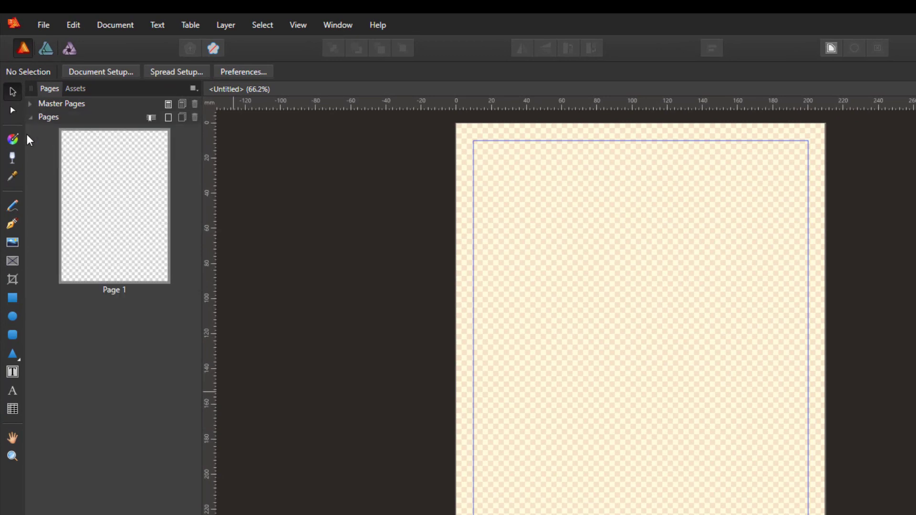
left_click(30, 104)
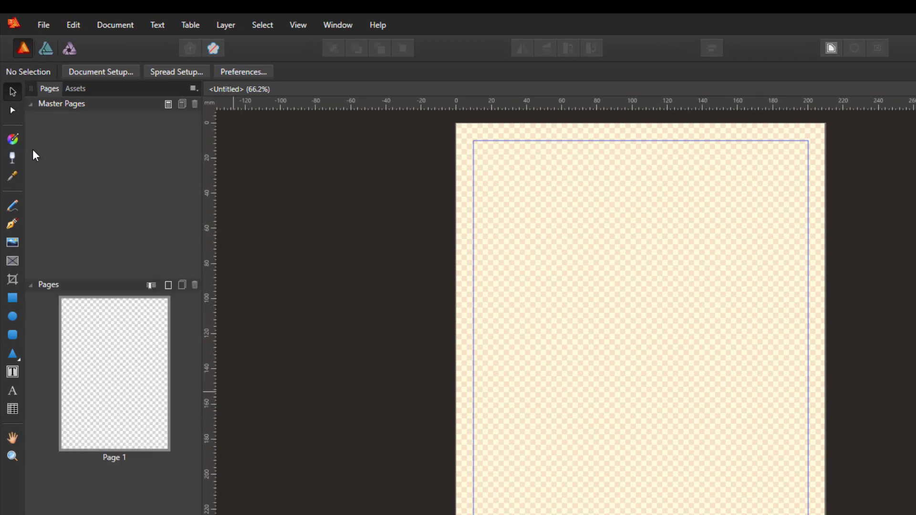
left_click(168, 104)
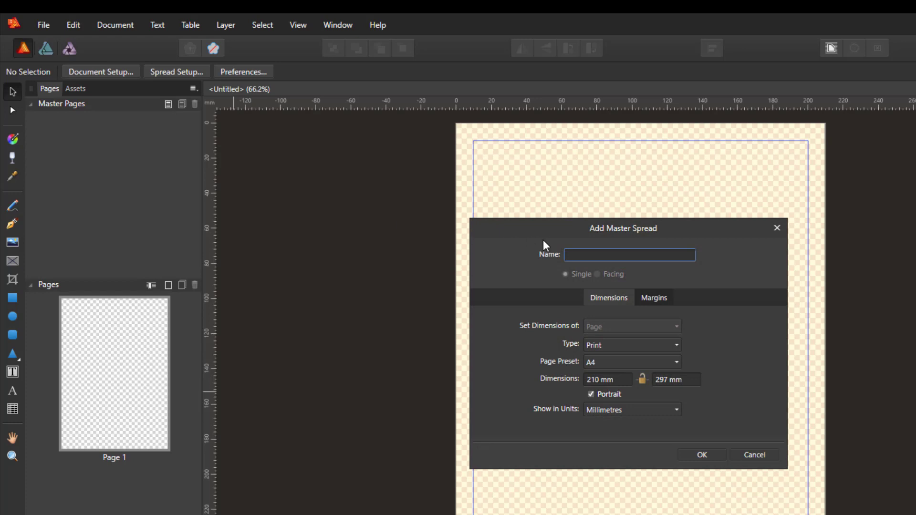
left_click(577, 254)
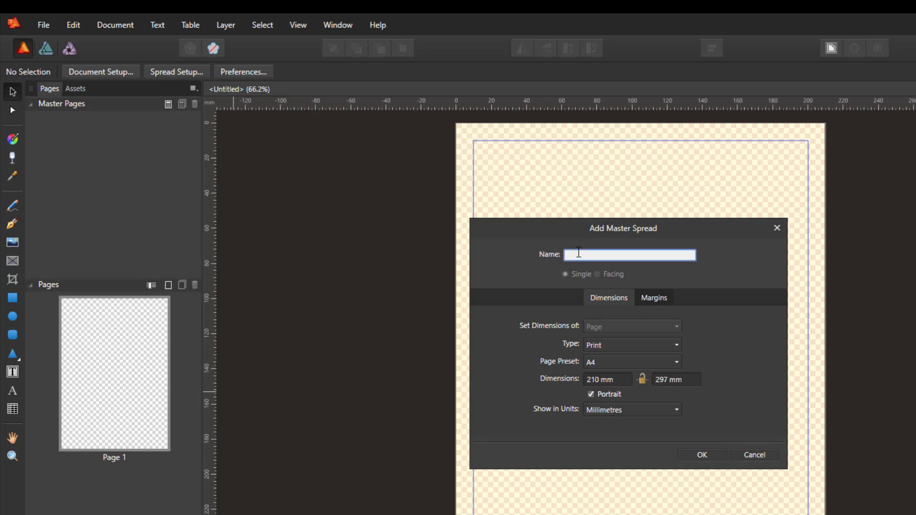
type("carlz")
left_click(705, 454)
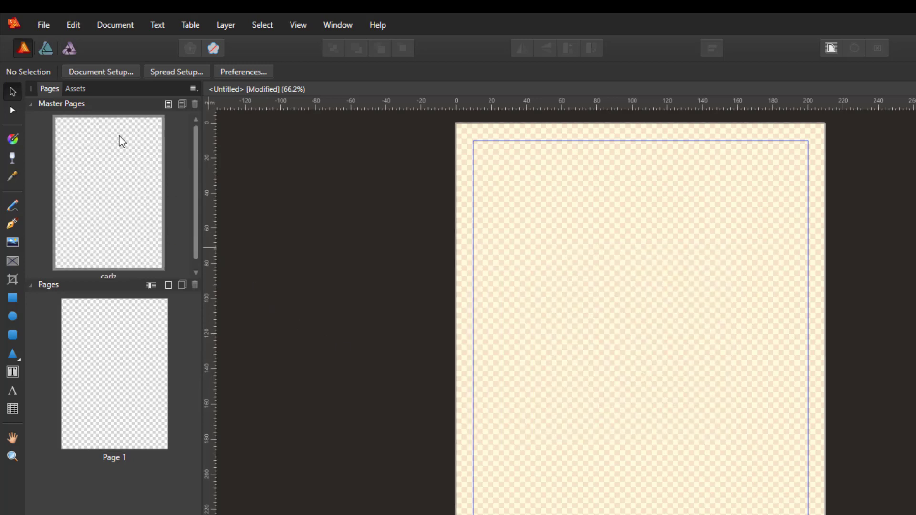
Draw a rectangle covering the whole carlz master page and set its fill colour to RGB 255, 255, 255
left_click(13, 300)
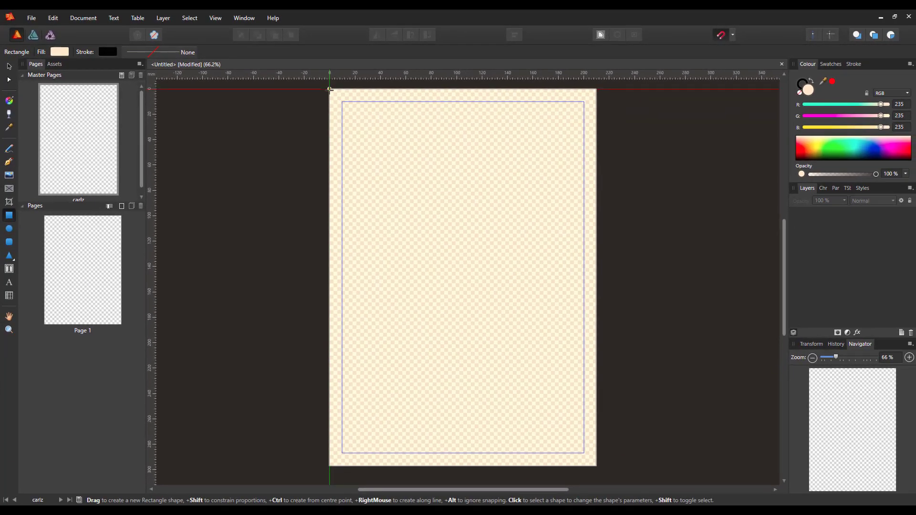
left_click_drag(329, 89, 596, 466)
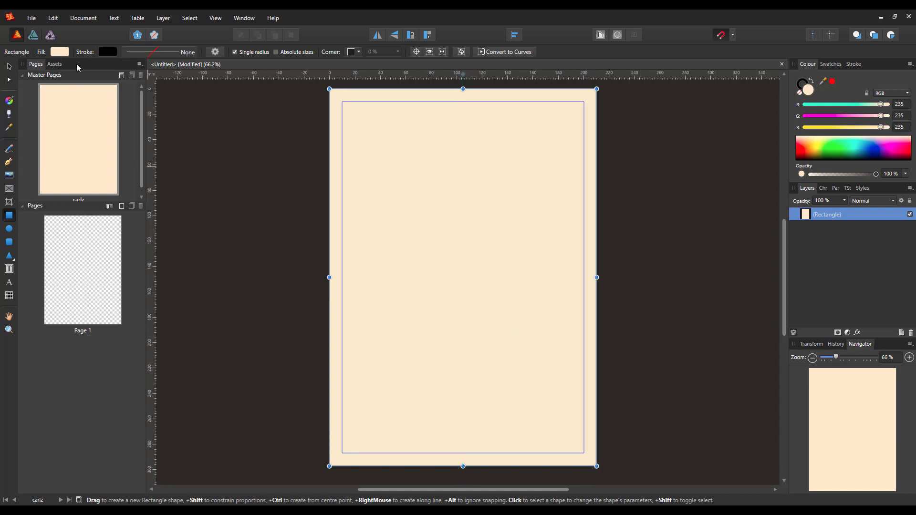
left_click(59, 53)
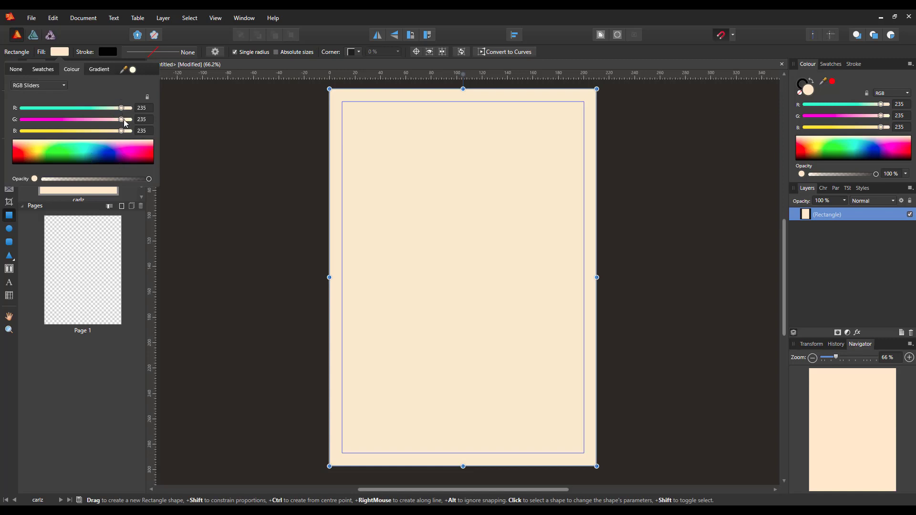
left_click_drag(122, 136, 128, 107)
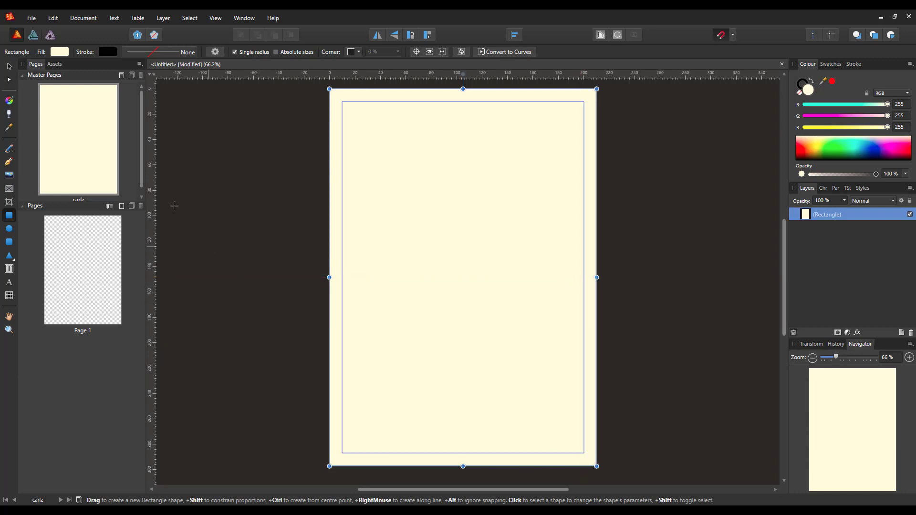
Apply the carlz master to page 1, replacing any existing master
double_click(84, 276)
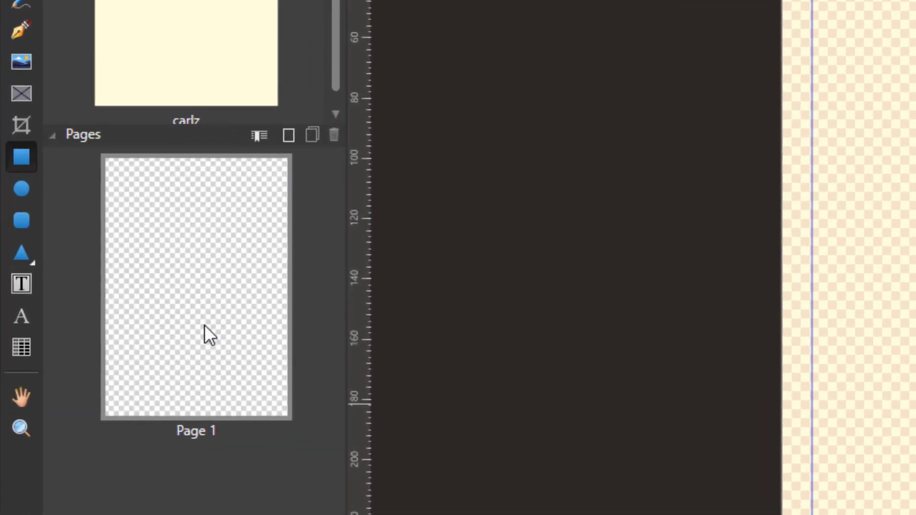
right_click(184, 288)
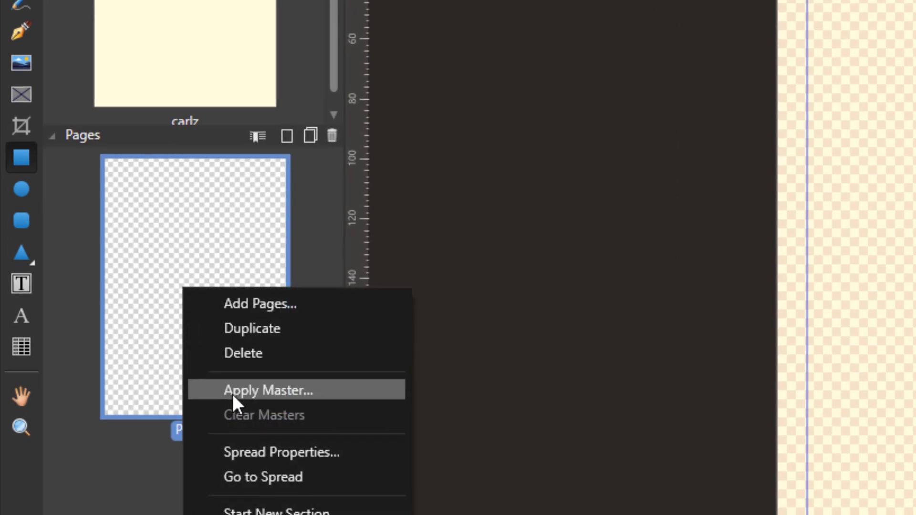
left_click(233, 394)
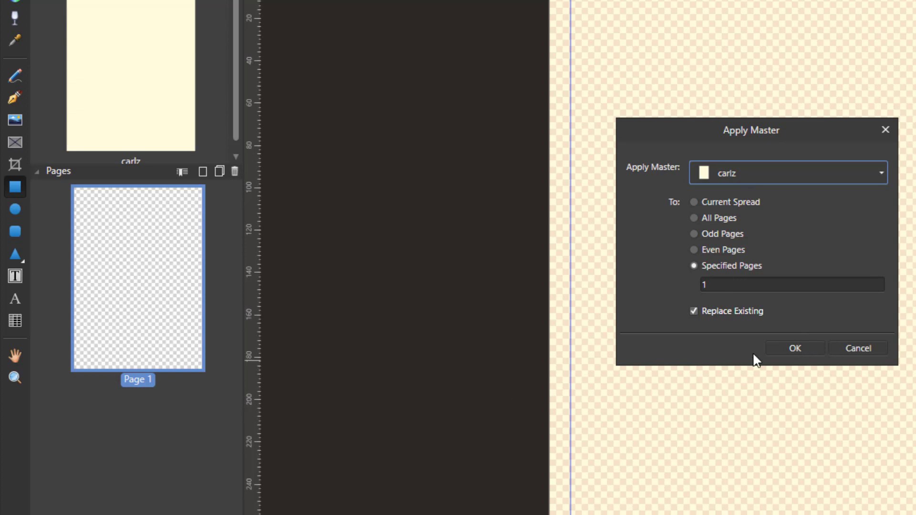
left_click(787, 351)
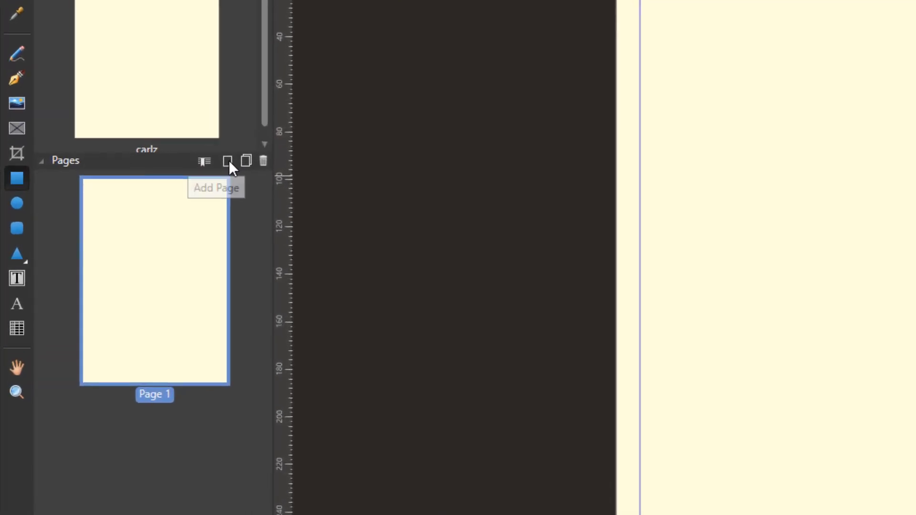
Add three pages after page 1 using the carlz master, and collapse the list of master pages
left_click(229, 160)
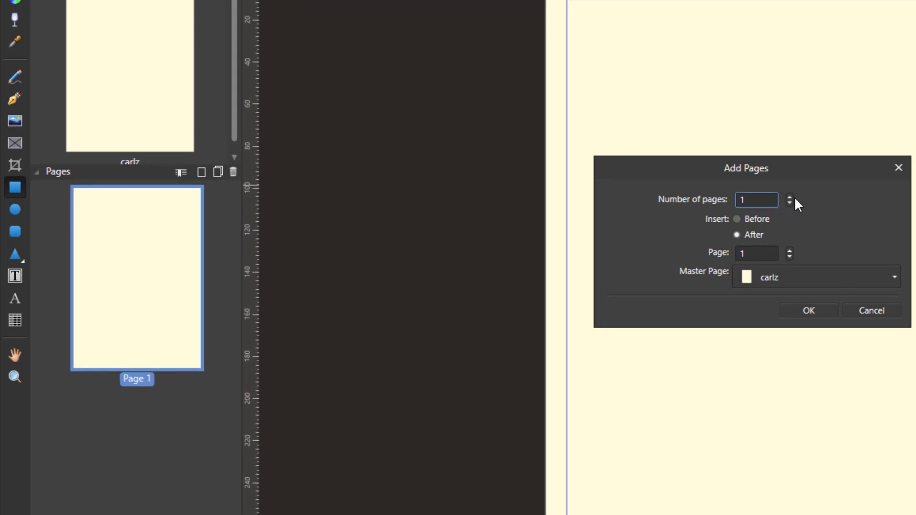
left_click(790, 197)
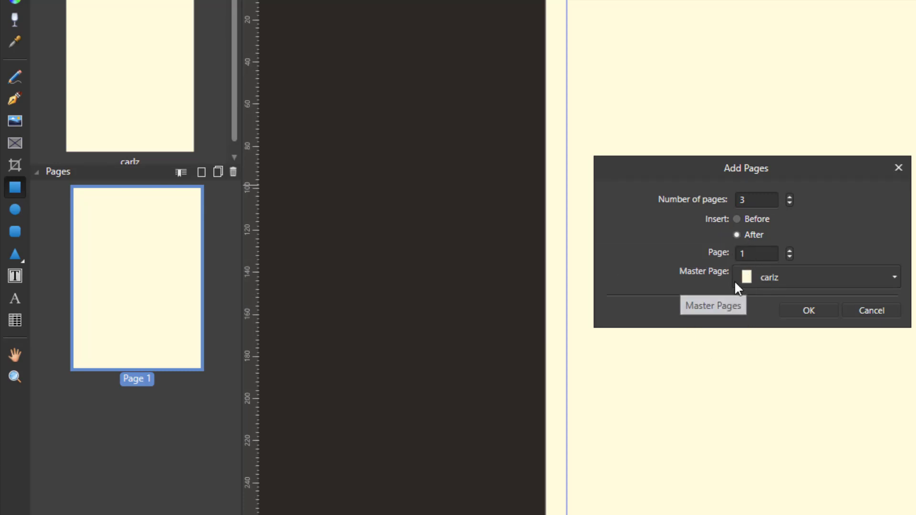
left_click(811, 311)
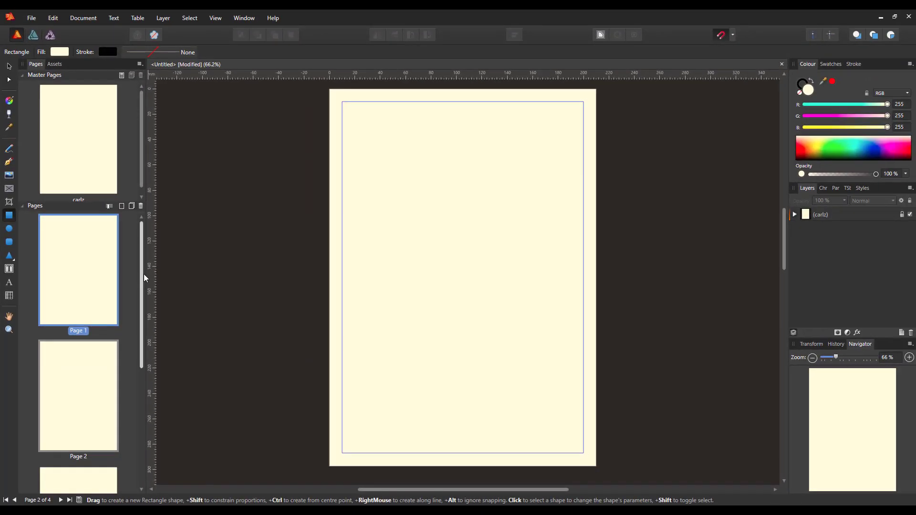
left_click_drag(142, 271, 148, 298)
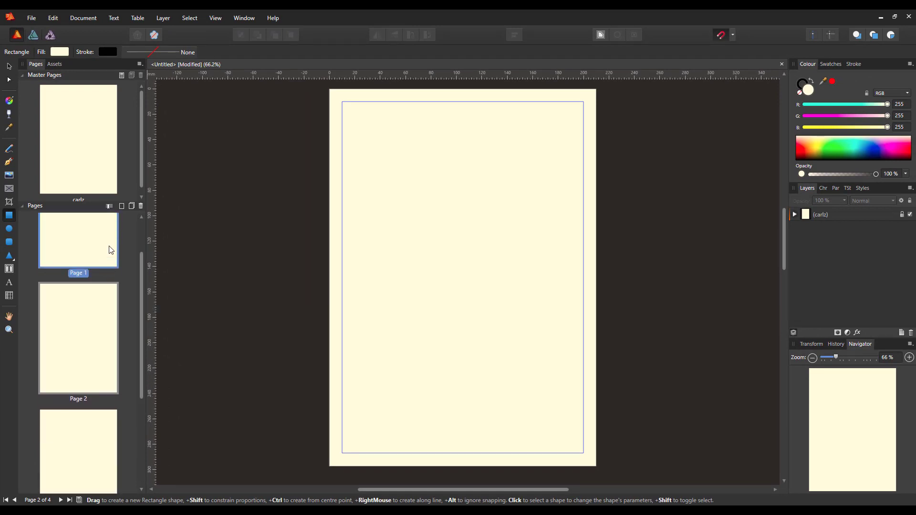
left_click(22, 75)
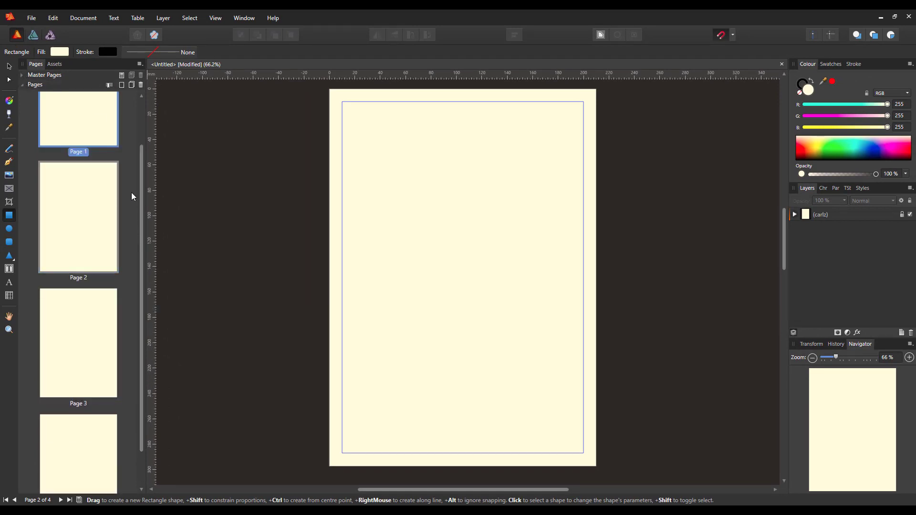
left_click_drag(142, 168, 155, 127)
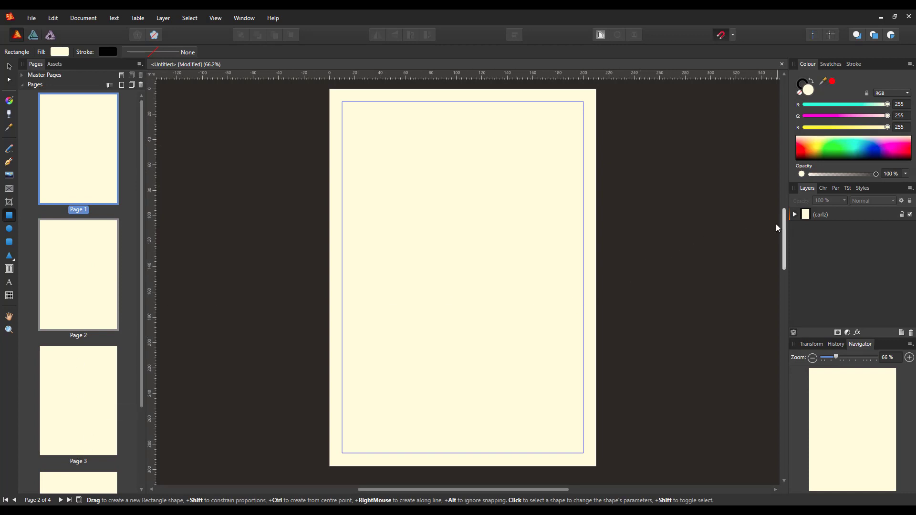
Draw a text frame filling the margin area of page 2 and divide it into 2 columns
left_click(9, 269)
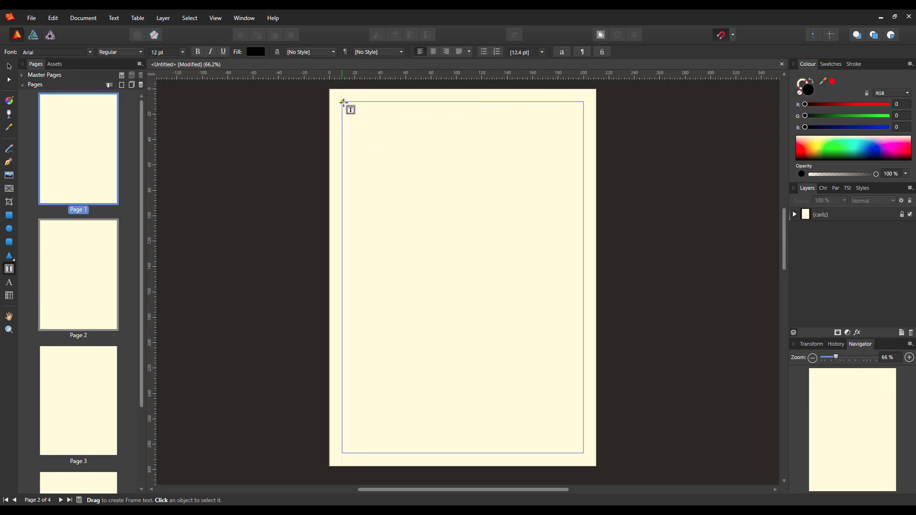
left_click_drag(344, 104, 584, 453)
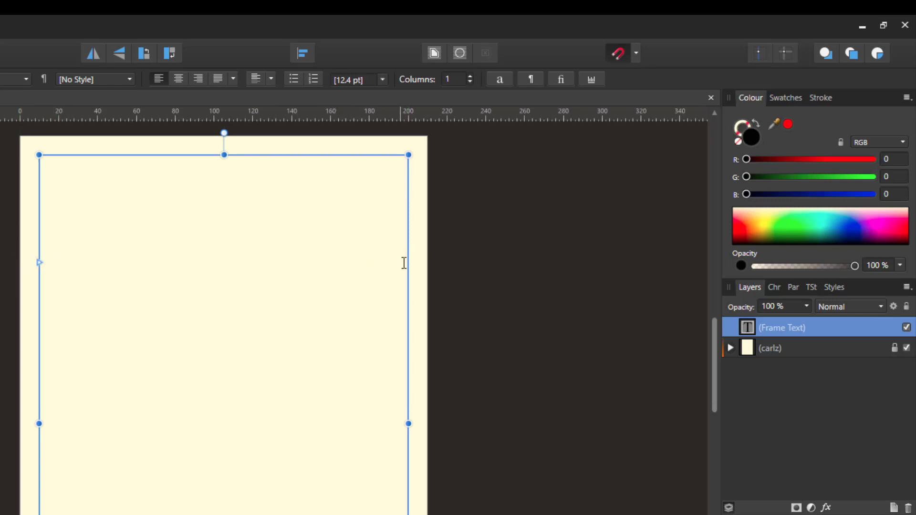
left_click(471, 77)
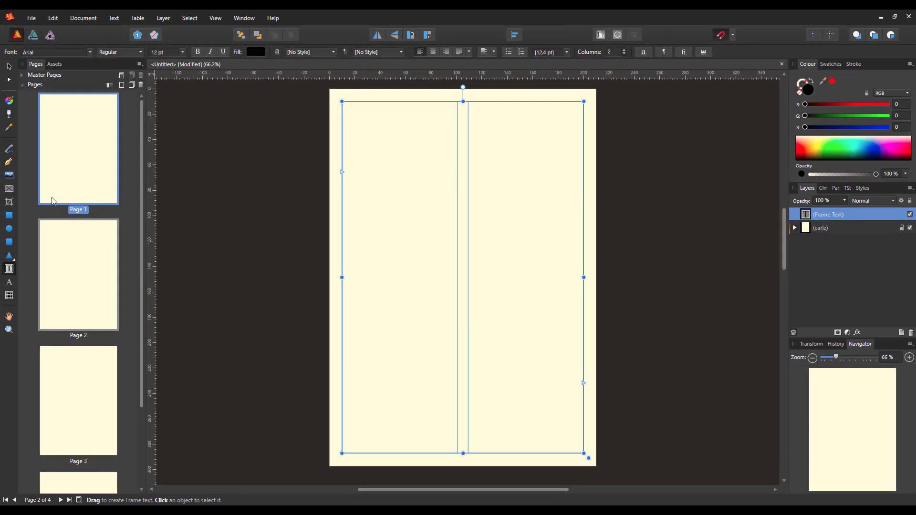
Open page 1 and draw a two-column text frame filling its margin area
left_click(84, 308)
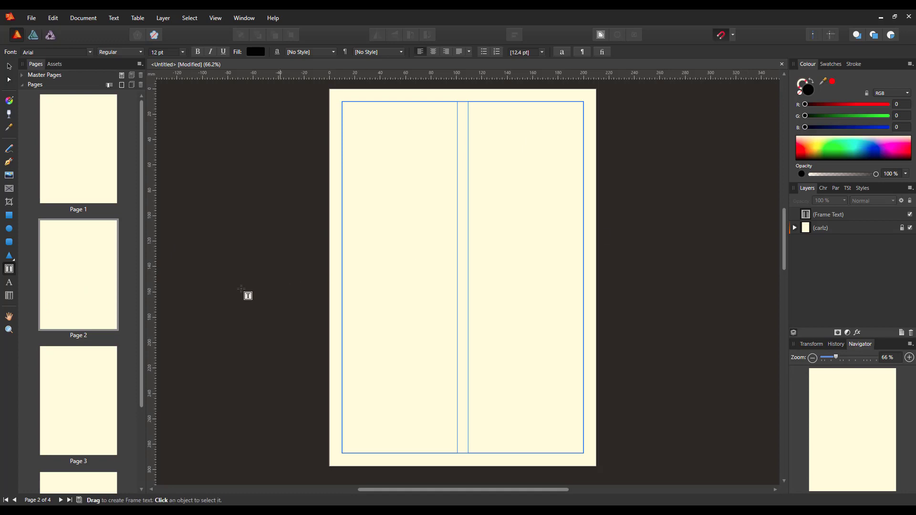
left_click(84, 293)
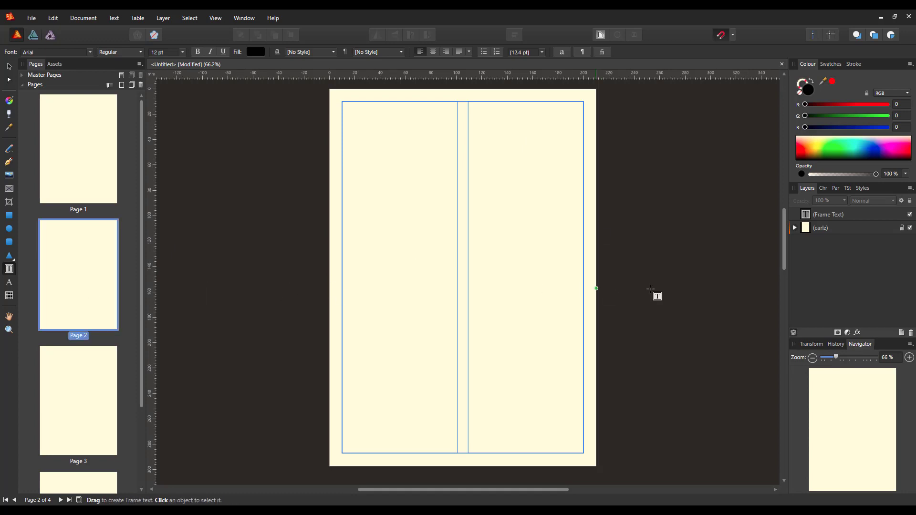
left_click(76, 404)
left_click(69, 301)
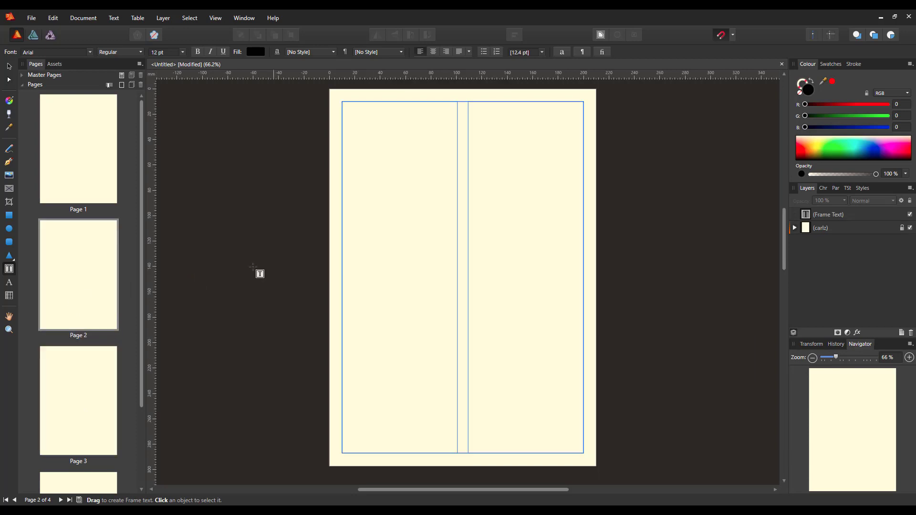
left_click(96, 184)
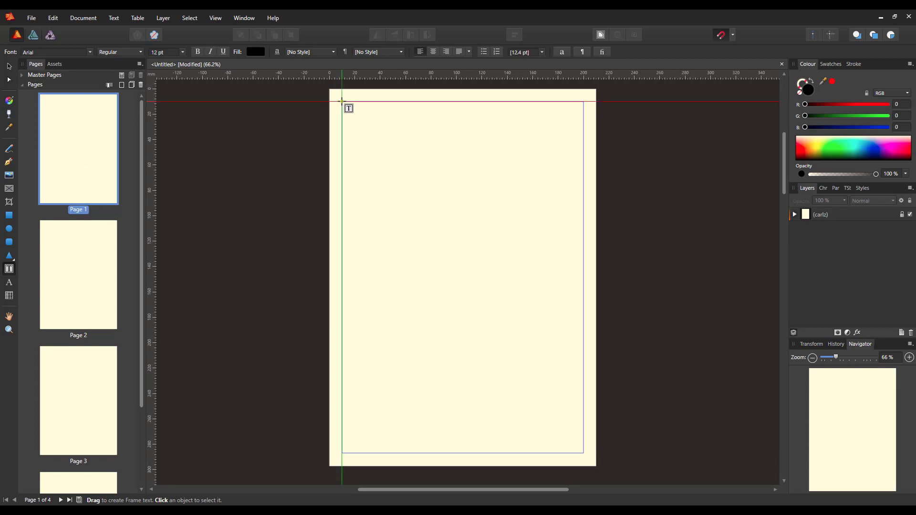
left_click_drag(341, 101, 583, 452)
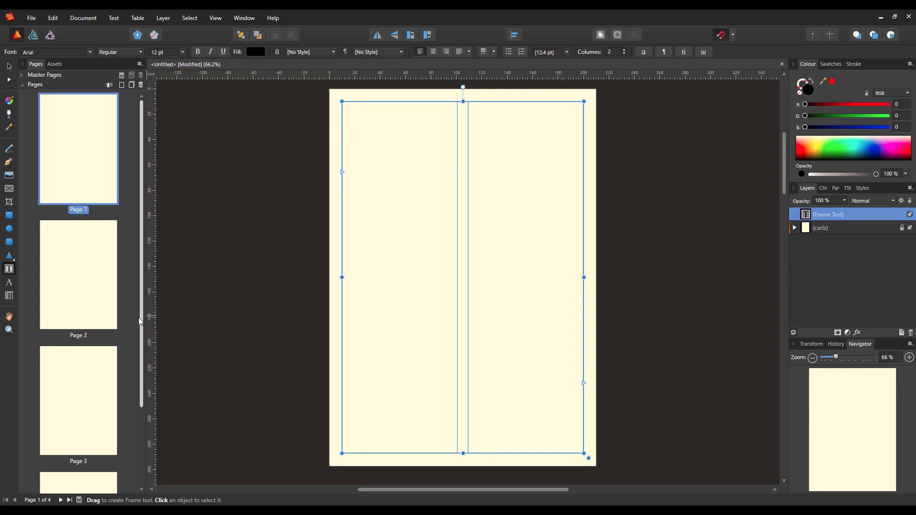
Open page 2 and change its text frame to 3 columns
left_click(98, 301)
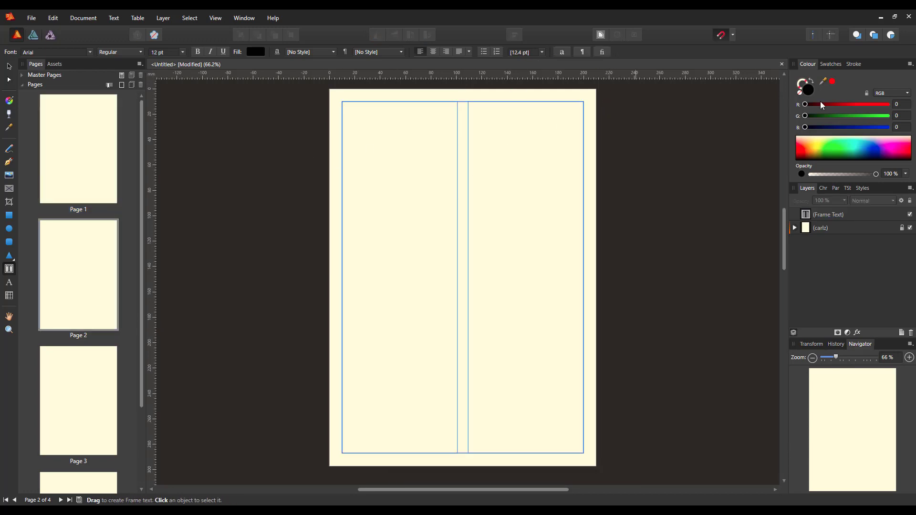
left_click(848, 217)
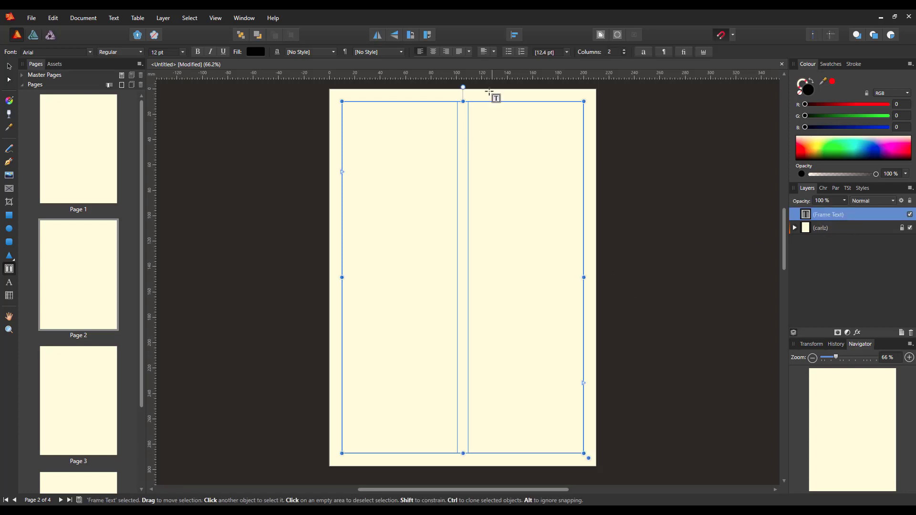
left_click(625, 49)
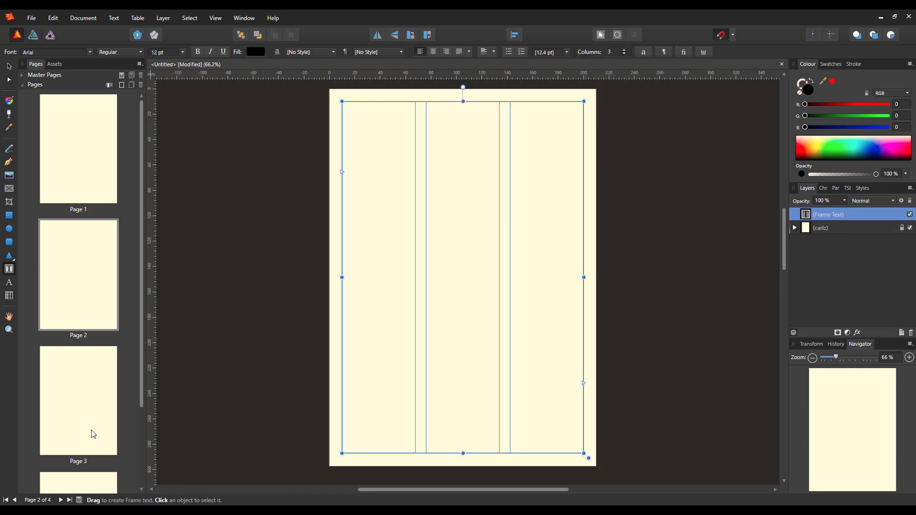
Draw a text frame filling the margin area of page 3 and set it to 1 column
left_click(92, 414)
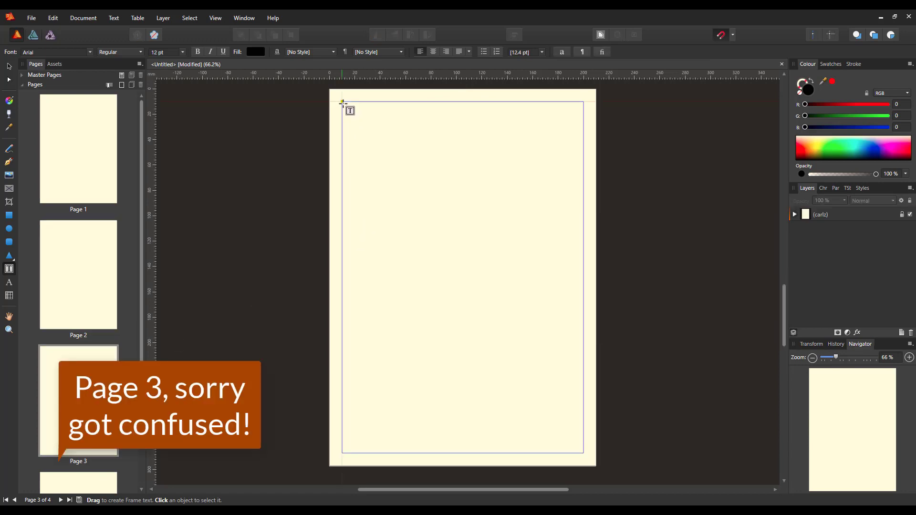
left_click_drag(342, 103, 362, 173)
left_click_drag(449, 338, 583, 452)
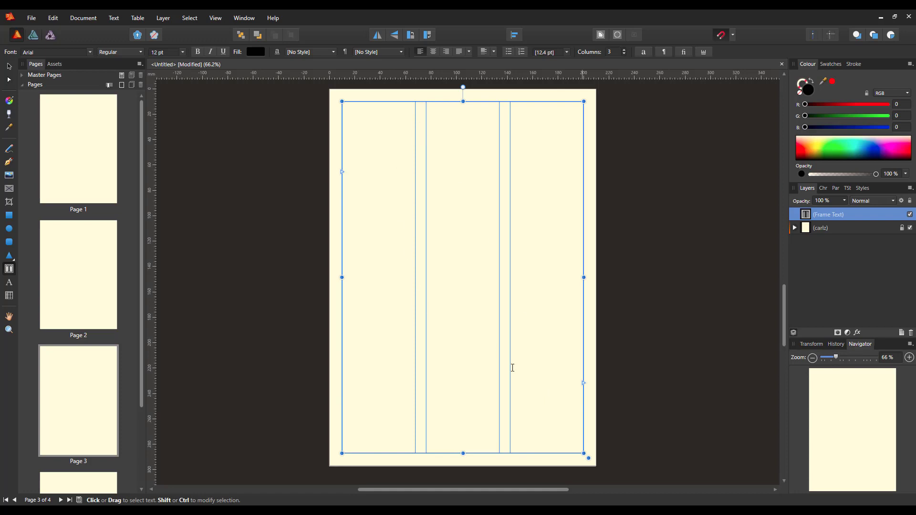
left_click(624, 54)
left_click(624, 54)
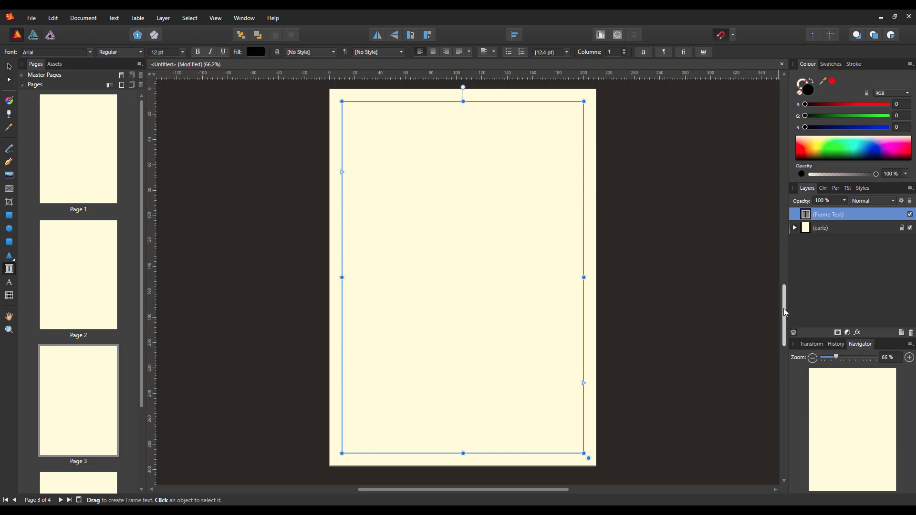
Draw a single-column text frame filling the margin area of page 4
left_click_drag(784, 308, 789, 380)
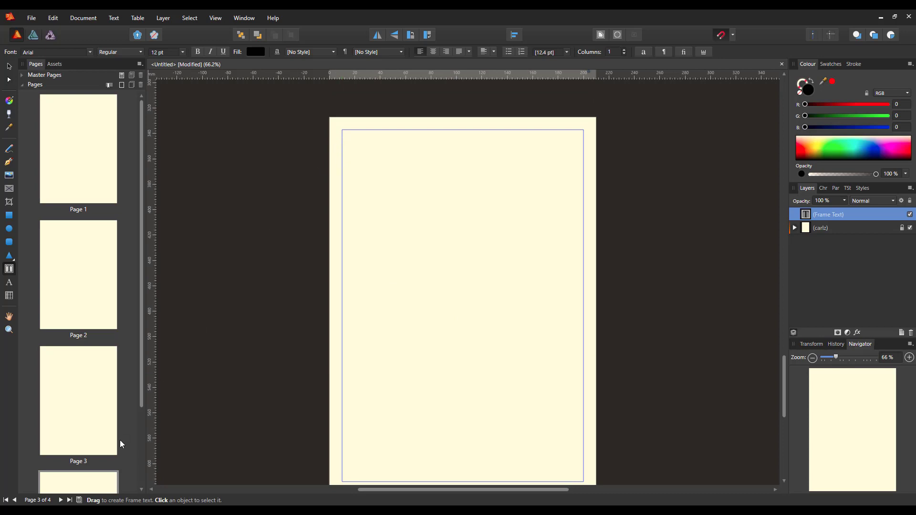
left_click_drag(140, 380, 143, 463)
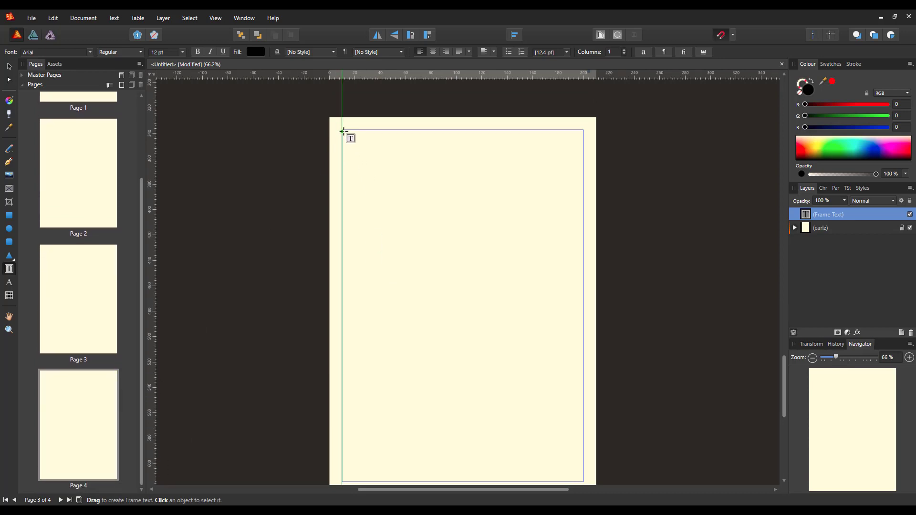
left_click_drag(342, 130, 584, 466)
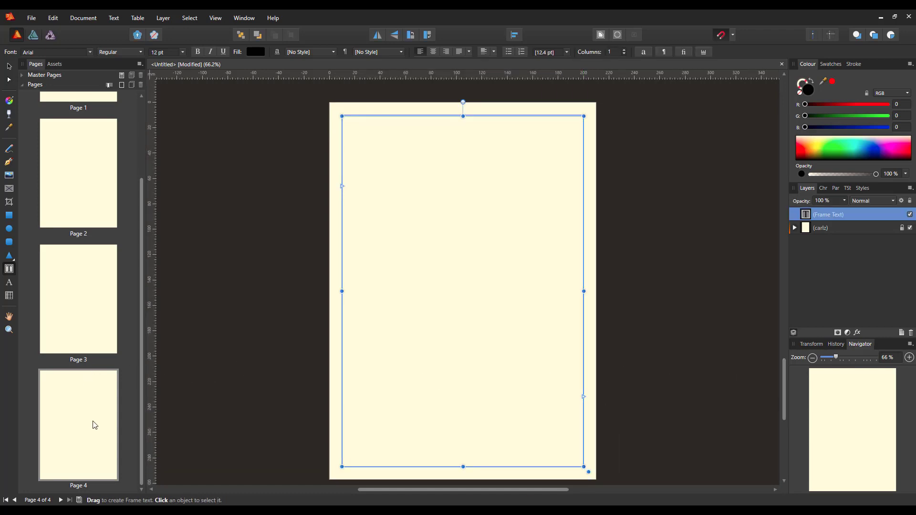
Return to page 1 and insert filler text into its two-column text frame
left_click(65, 302)
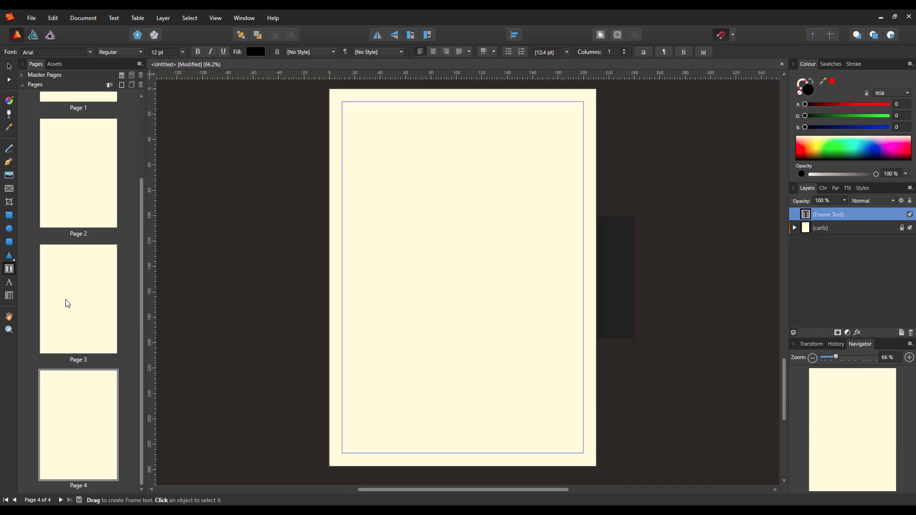
left_click(74, 200)
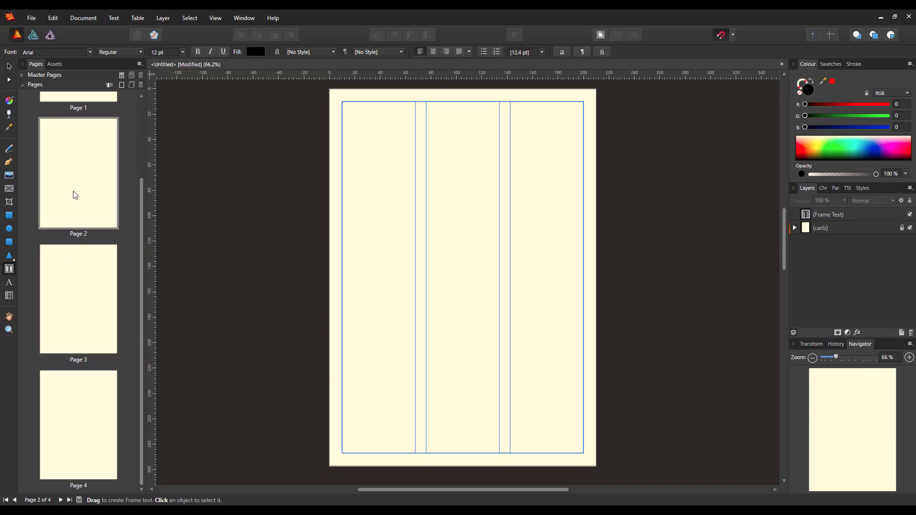
scroll(78, 181, "up", 3)
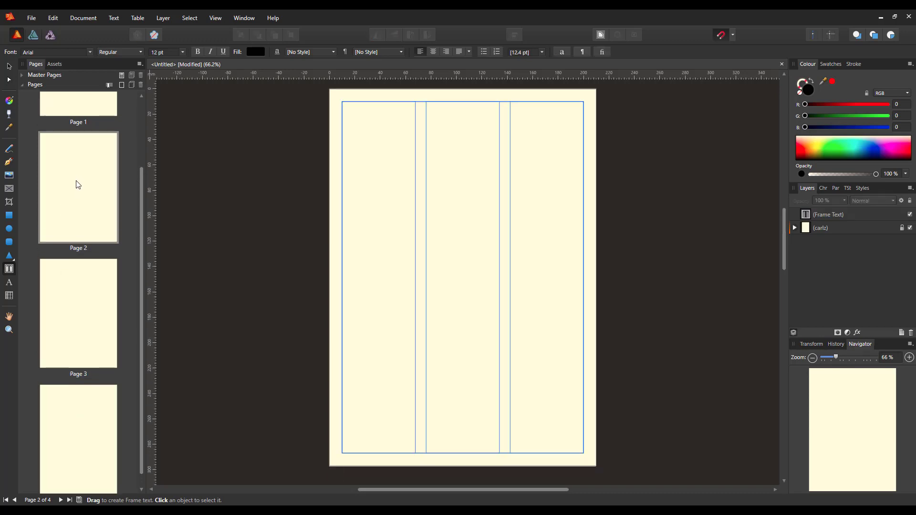
left_click(80, 121)
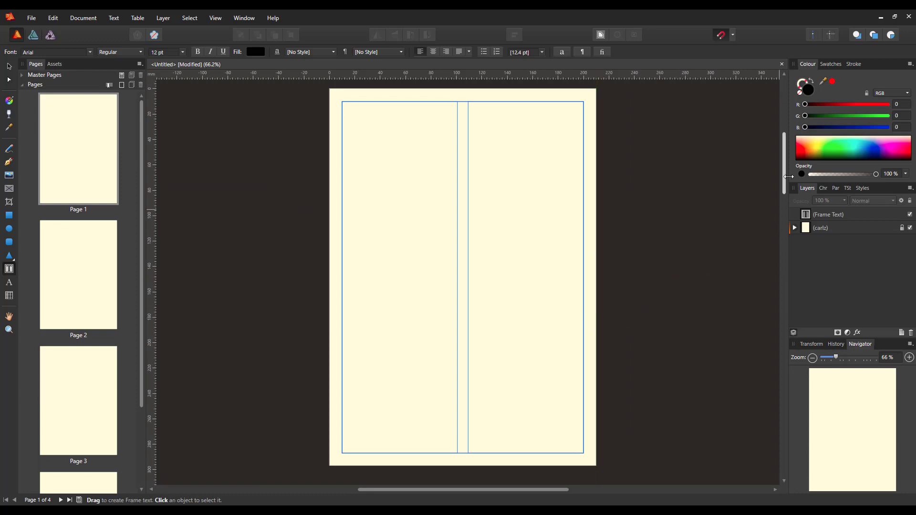
left_click_drag(784, 151, 785, 133)
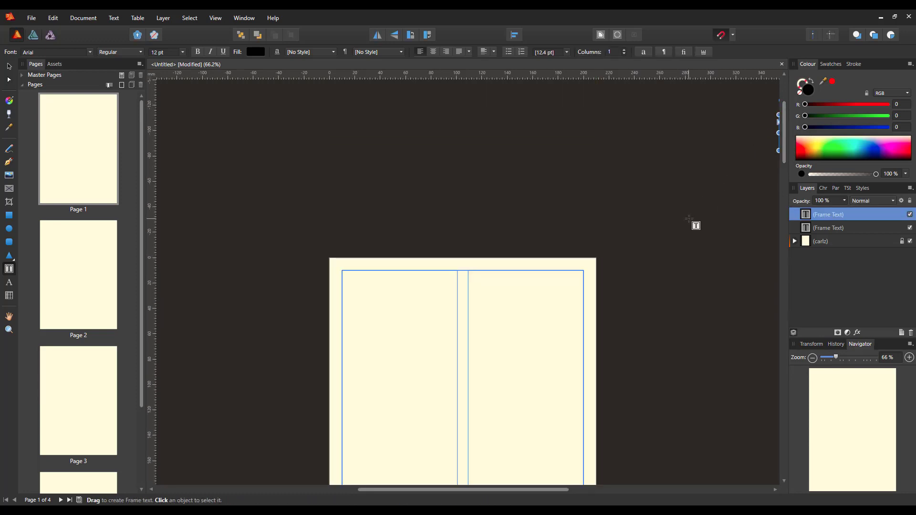
key("ctrl+z")
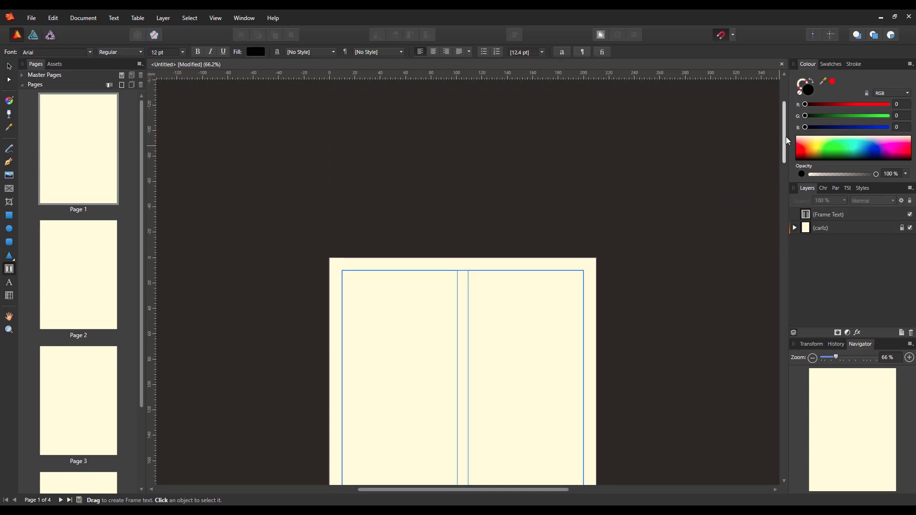
left_click_drag(785, 131, 783, 161)
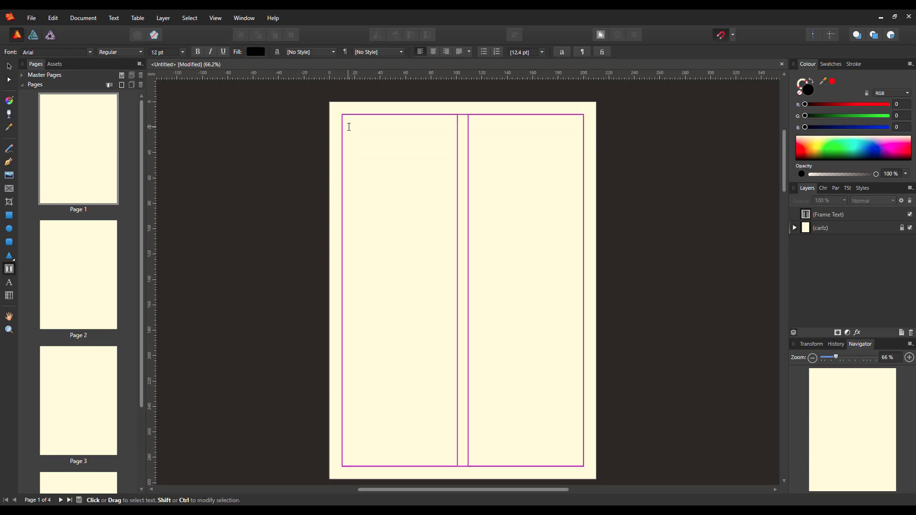
left_click(349, 127)
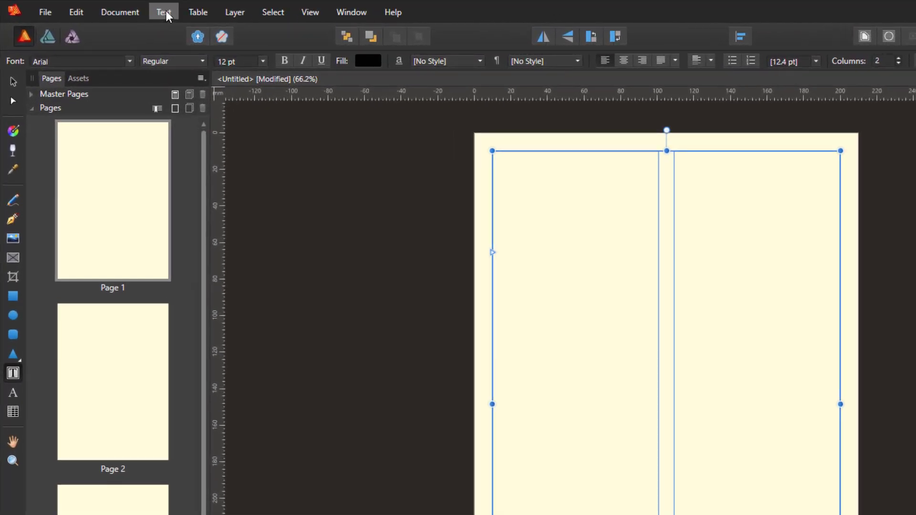
left_click(164, 12)
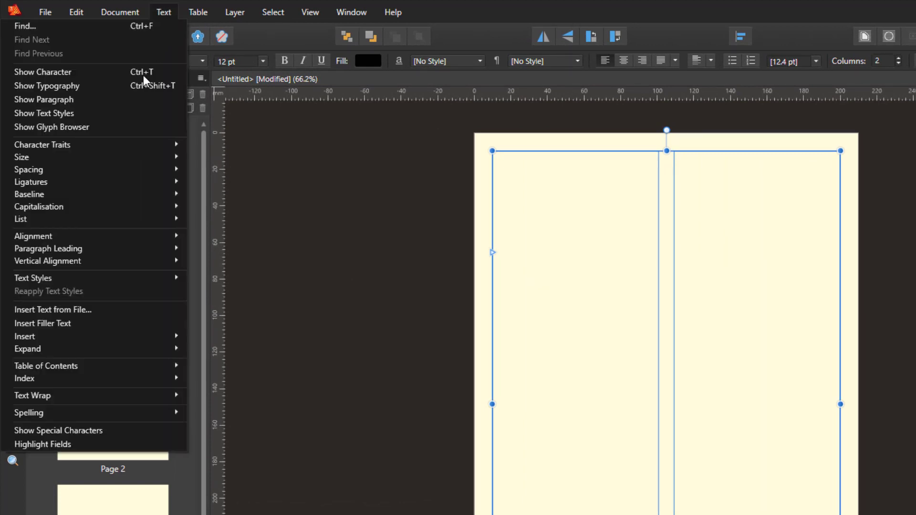
left_click(49, 325)
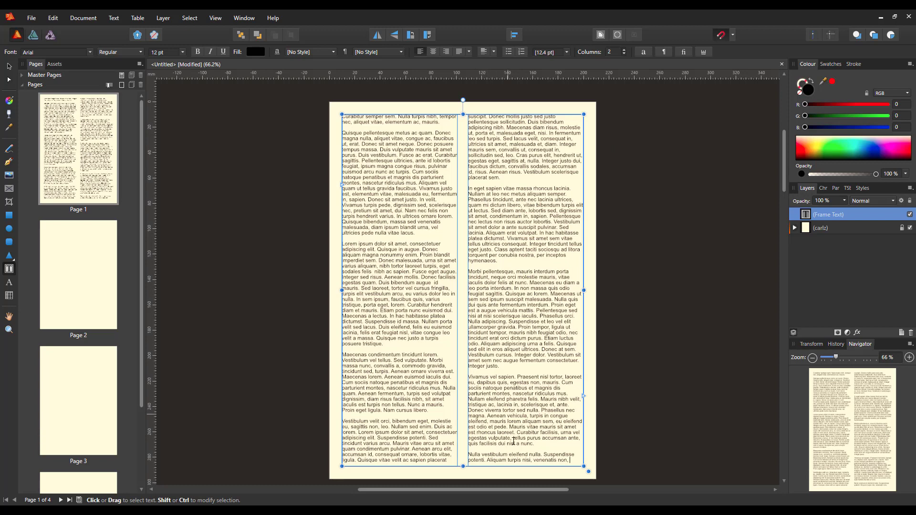
Link the page 1 text frame to the three-column frame on page 2 so the text flows on
left_click_drag(784, 144, 787, 175)
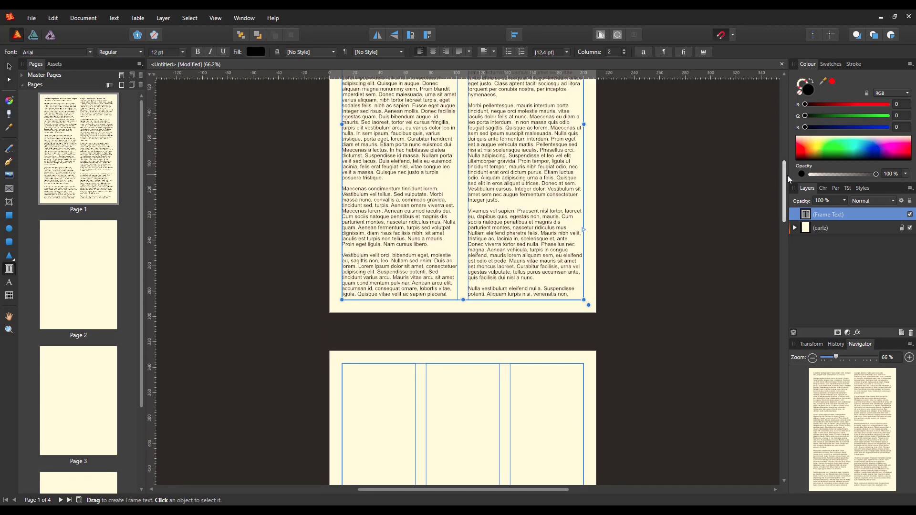
scroll(784, 175, "down", 2)
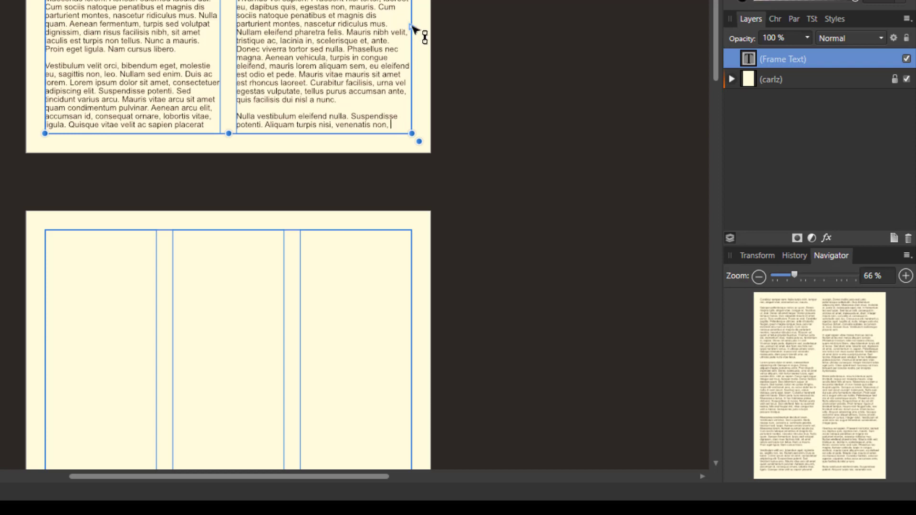
left_click(413, 27)
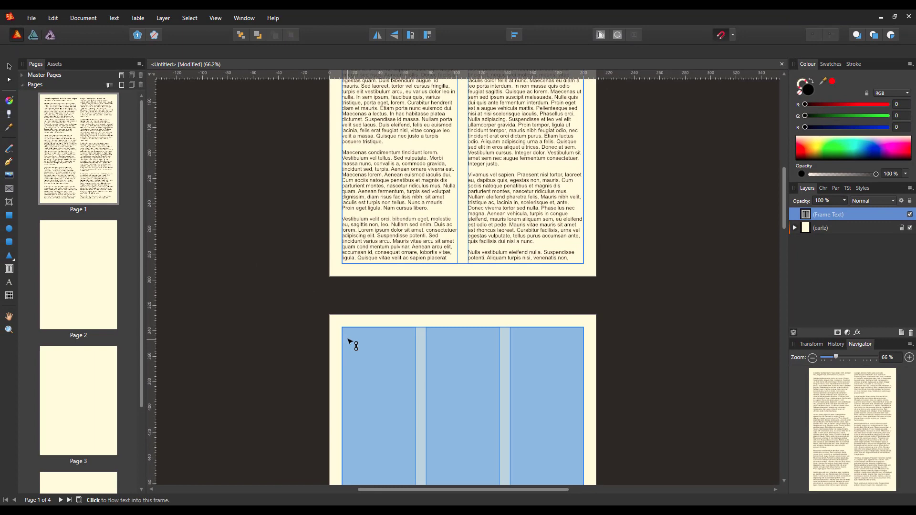
left_click(55, 249)
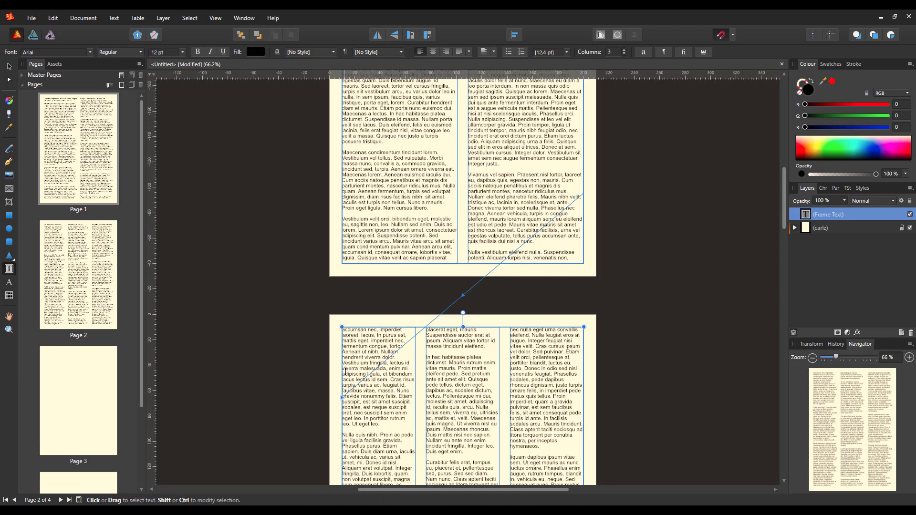
Link the page 2 text frame to the single-column frame on page 3
left_click_drag(785, 179, 785, 248)
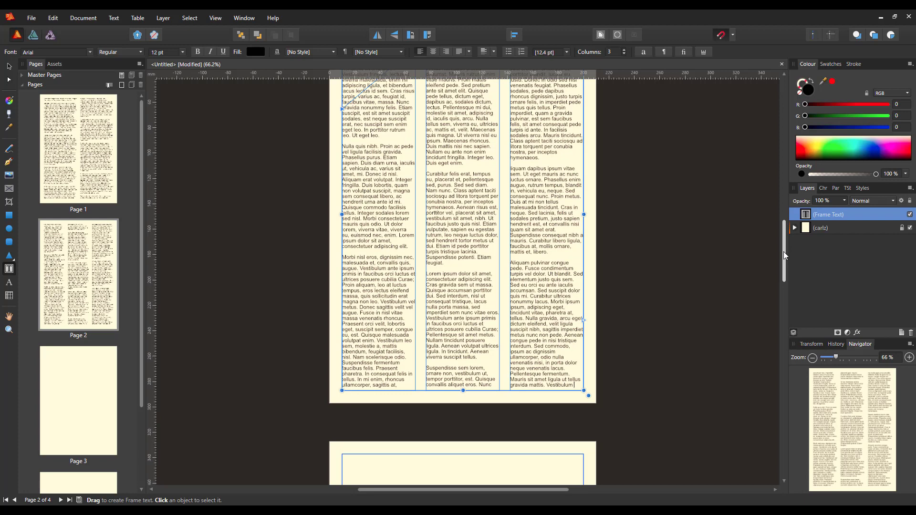
left_click_drag(784, 255, 789, 287)
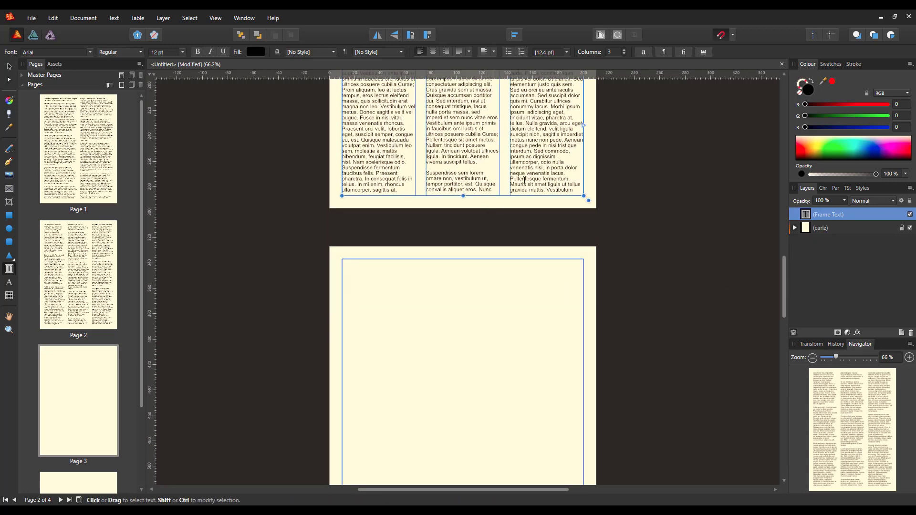
left_click(585, 127)
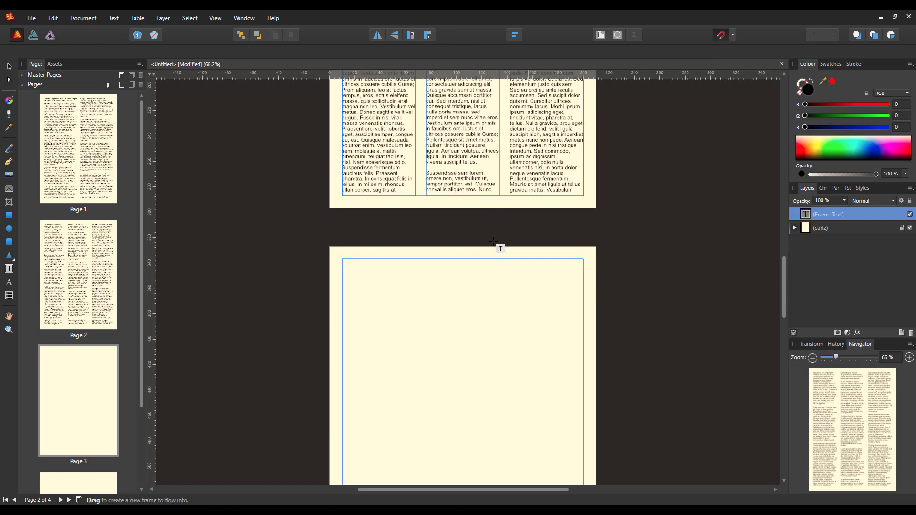
left_click(367, 298)
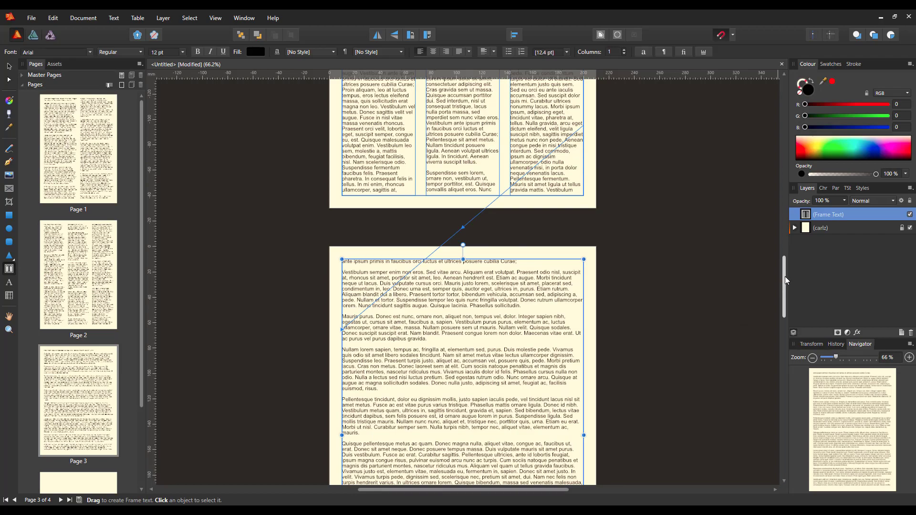
Link the page 3 text frame to the frame on page 4 and bring the whole page into view
left_click_drag(785, 278, 800, 357)
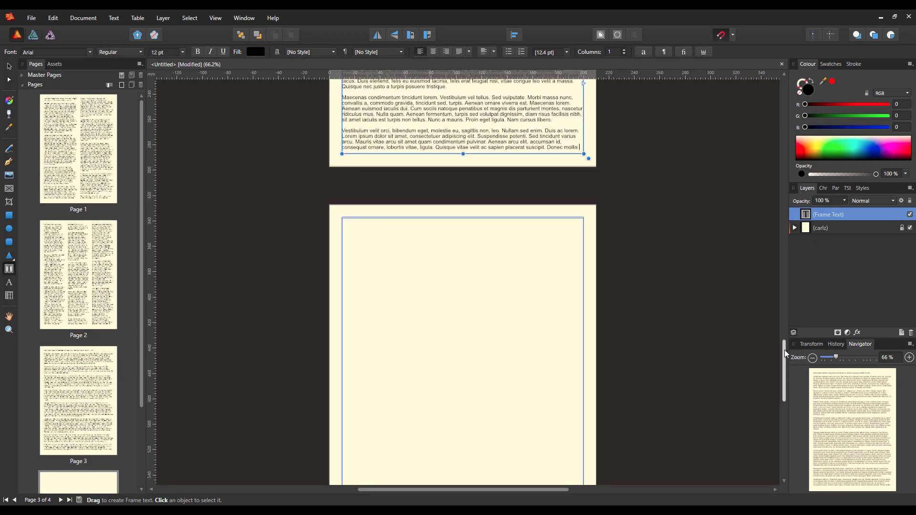
left_click_drag(785, 351, 784, 336)
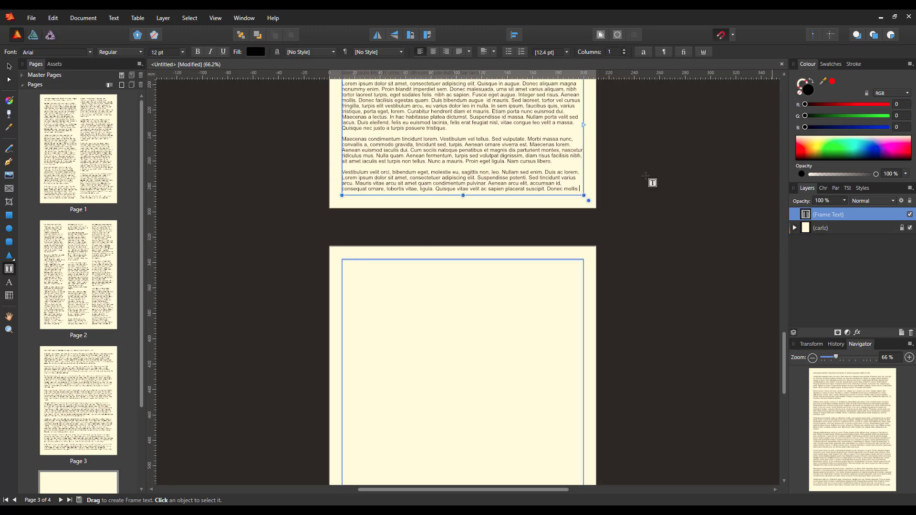
left_click(584, 126)
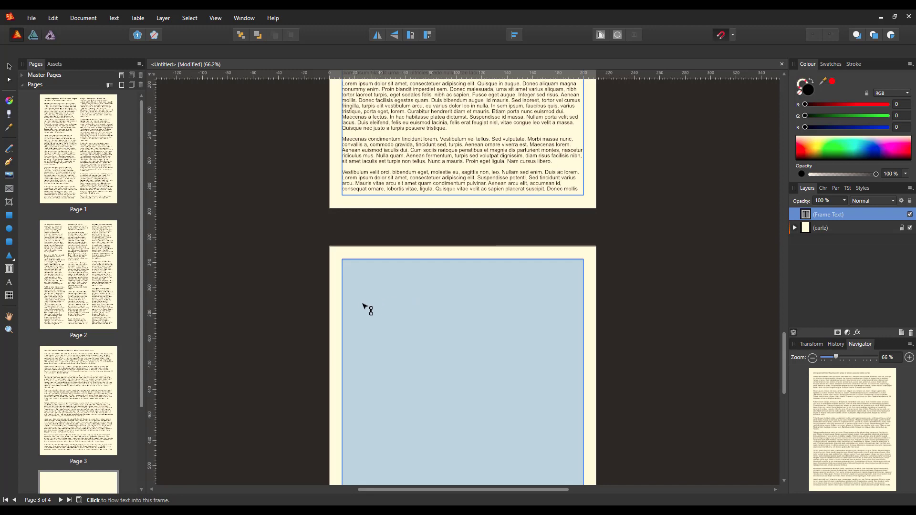
left_click(356, 306)
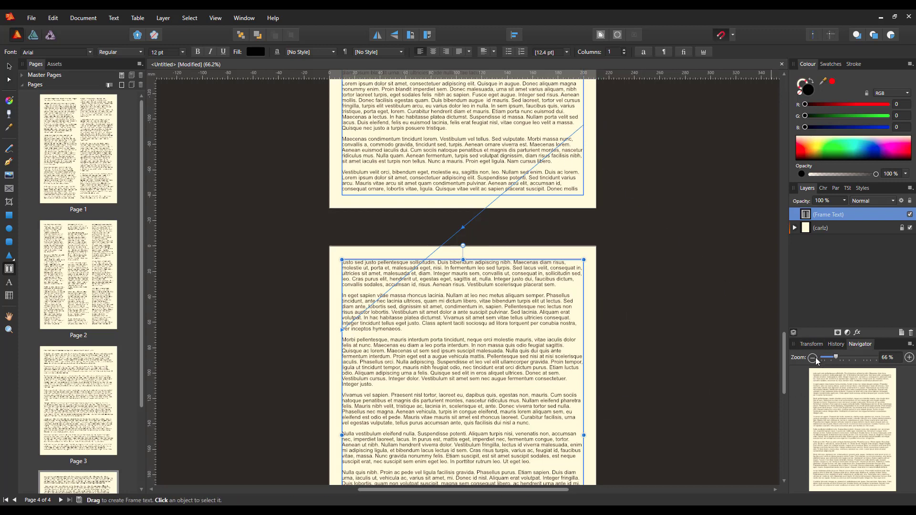
left_click_drag(783, 347, 783, 373)
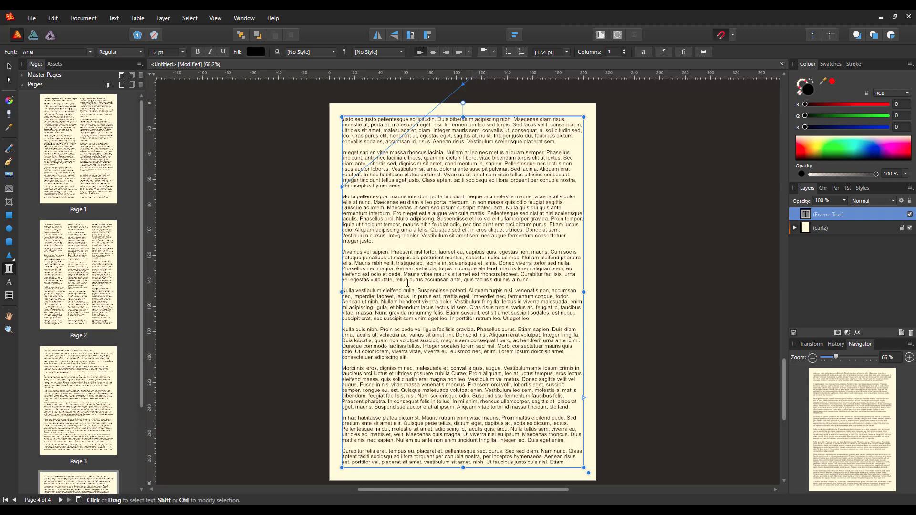
left_click(9, 229)
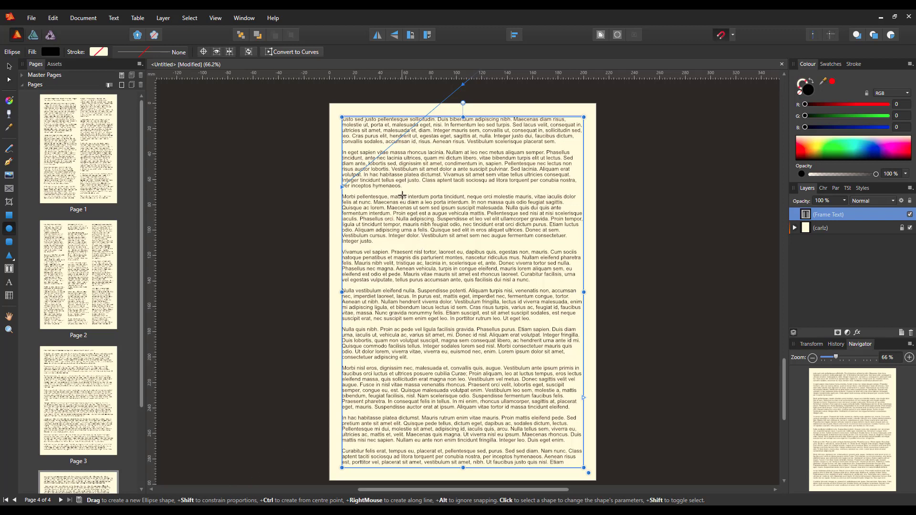
left_click_drag(402, 195, 571, 410)
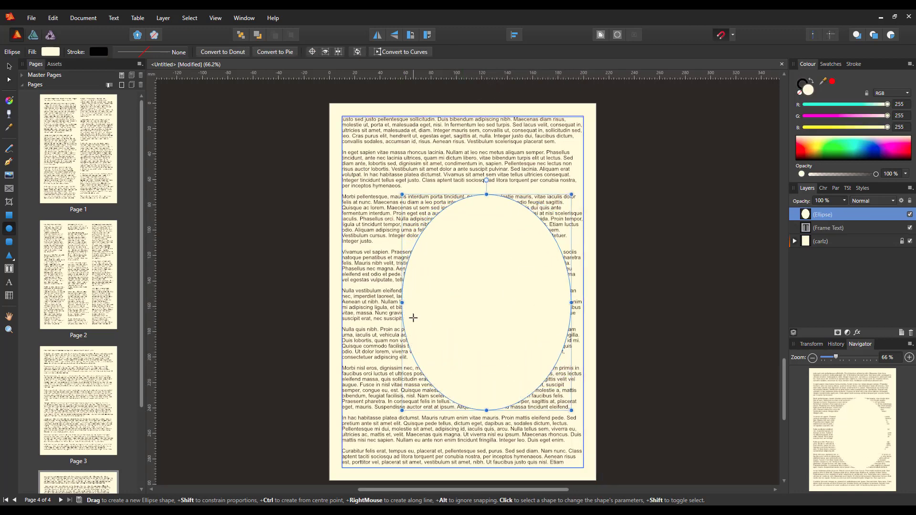
key("Delete")
key("a")
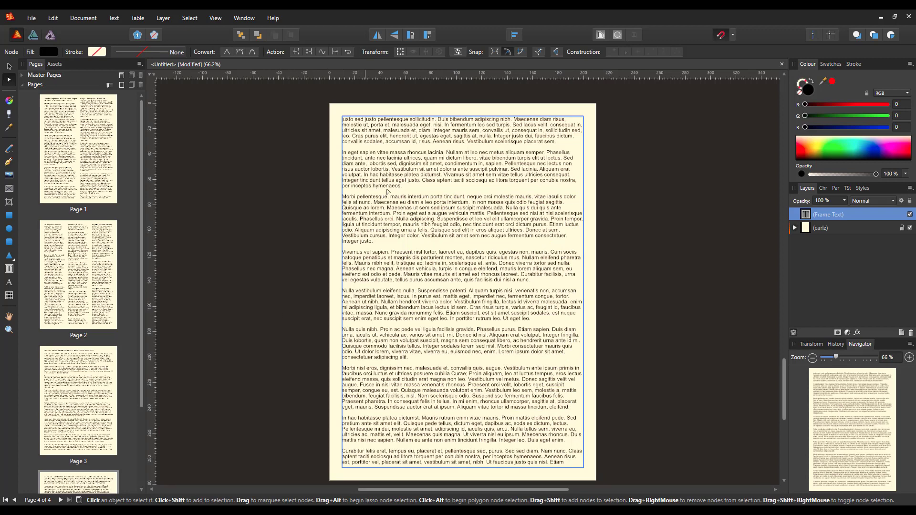
Draw a circle about 160 mm wide over the text on page 4
left_click_drag(355, 191, 489, 379)
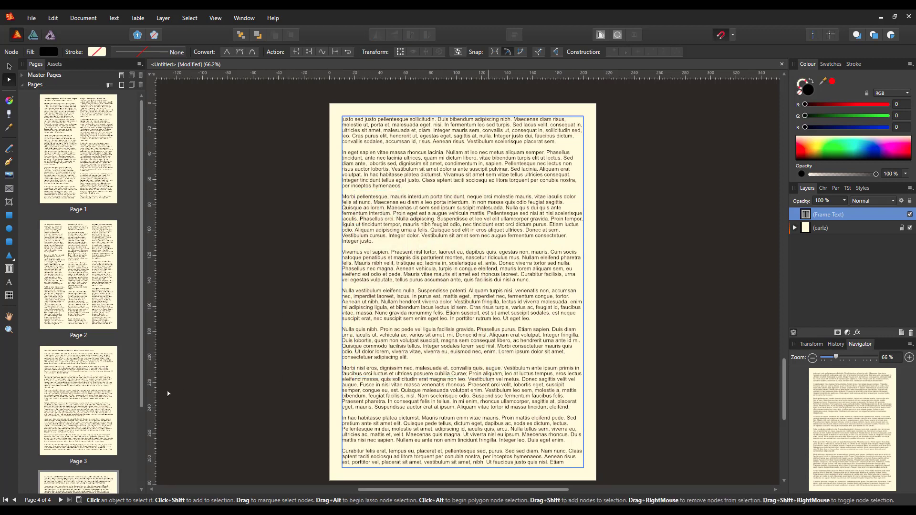
left_click(8, 228)
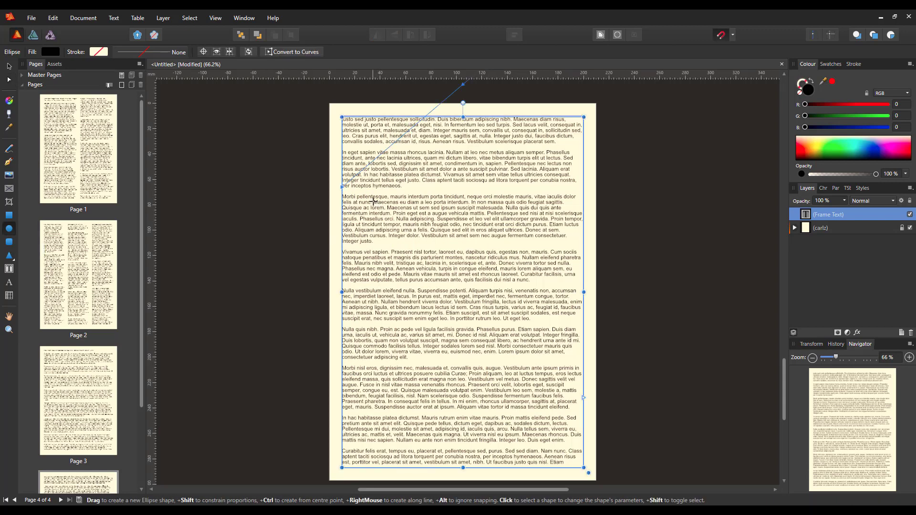
left_click_drag(373, 201, 570, 401)
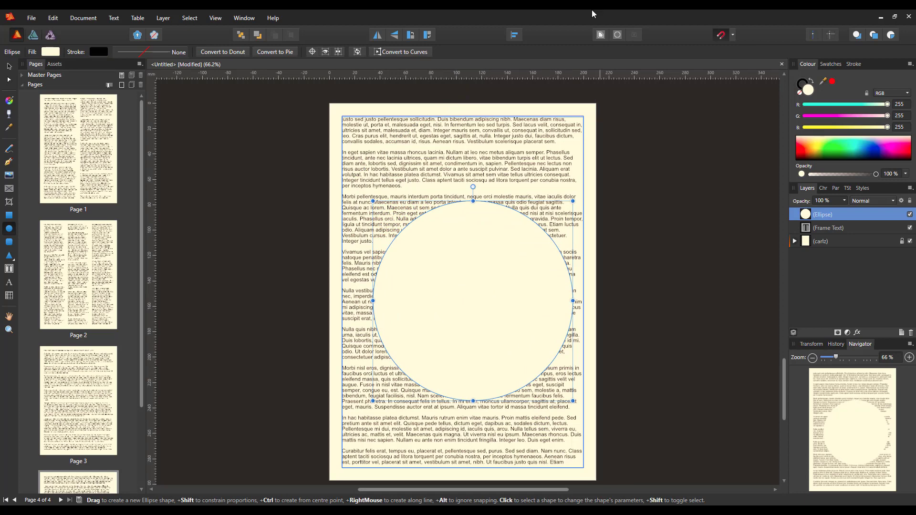
Centre the circle horizontally and vertically on the page and give it a 2.5 pt stroke
left_click(514, 38)
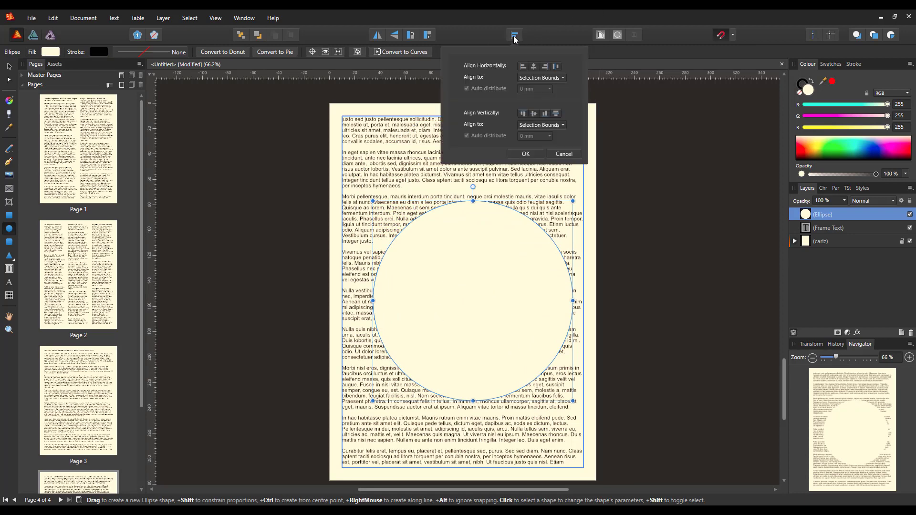
left_click(534, 66)
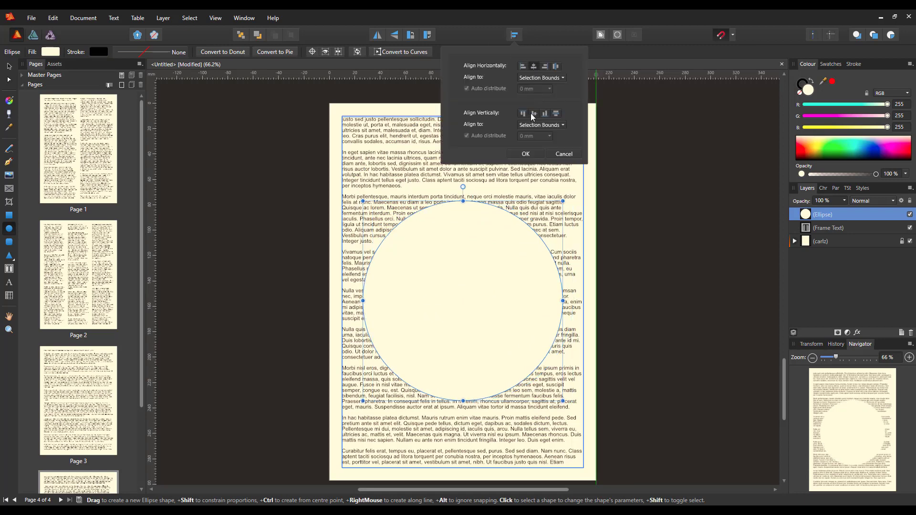
left_click(534, 113)
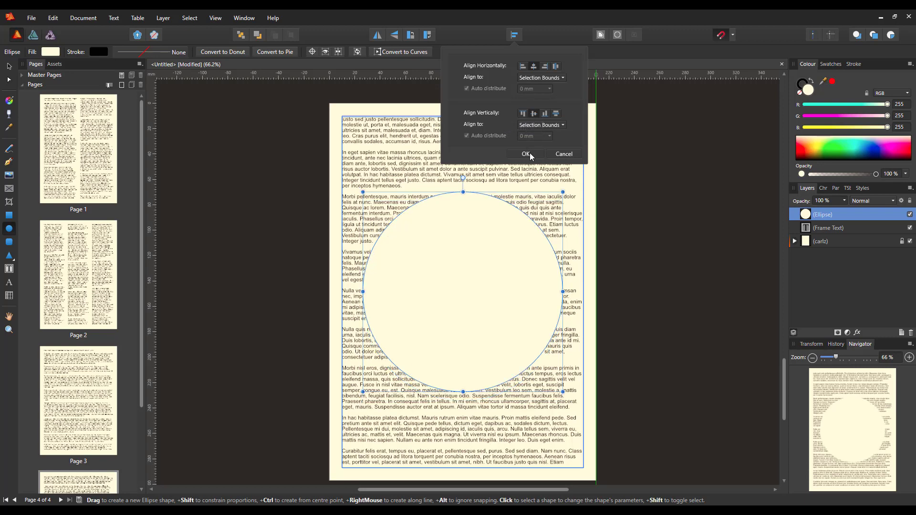
left_click(529, 153)
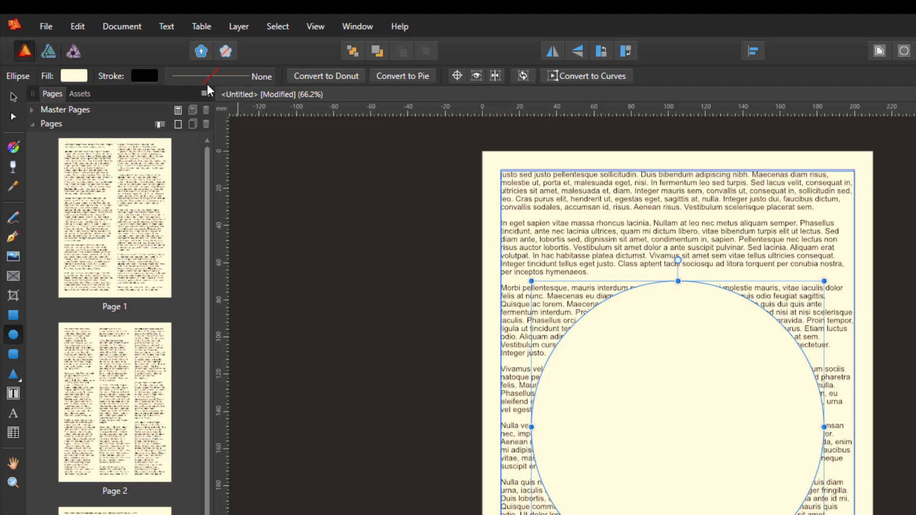
left_click(243, 75)
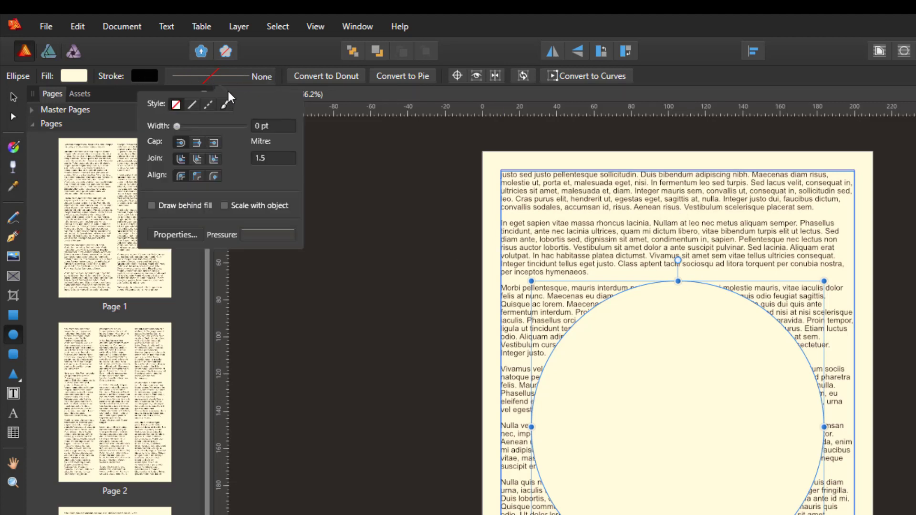
left_click_drag(175, 125, 195, 125)
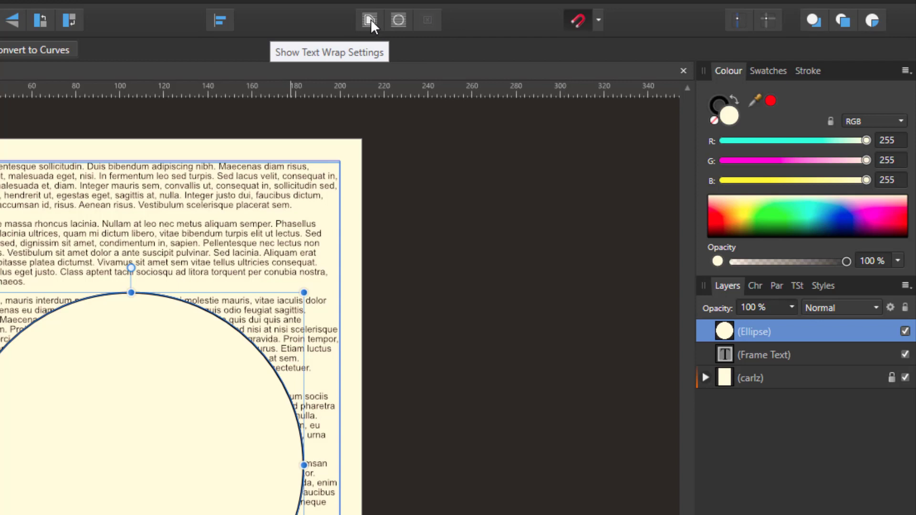
Set the circle's text wrap style to Edge
left_click(370, 20)
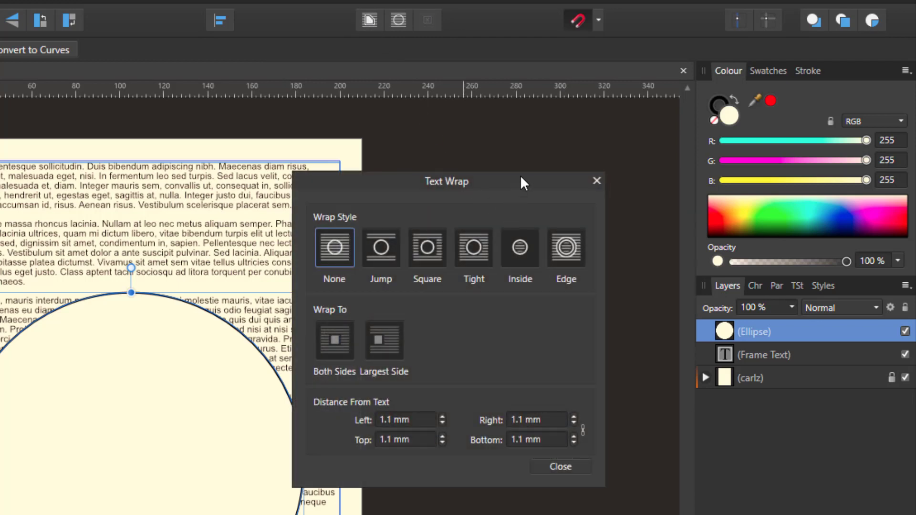
left_click_drag(522, 178, 572, 133)
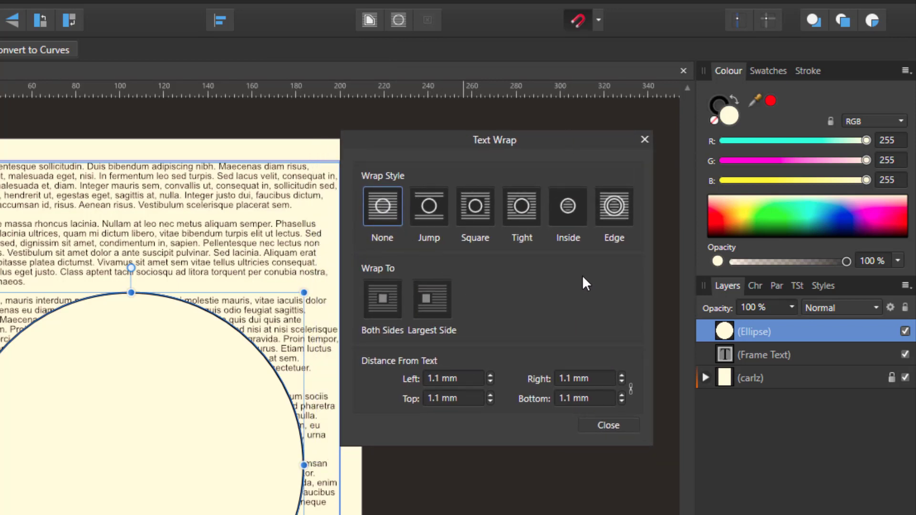
left_click(617, 201)
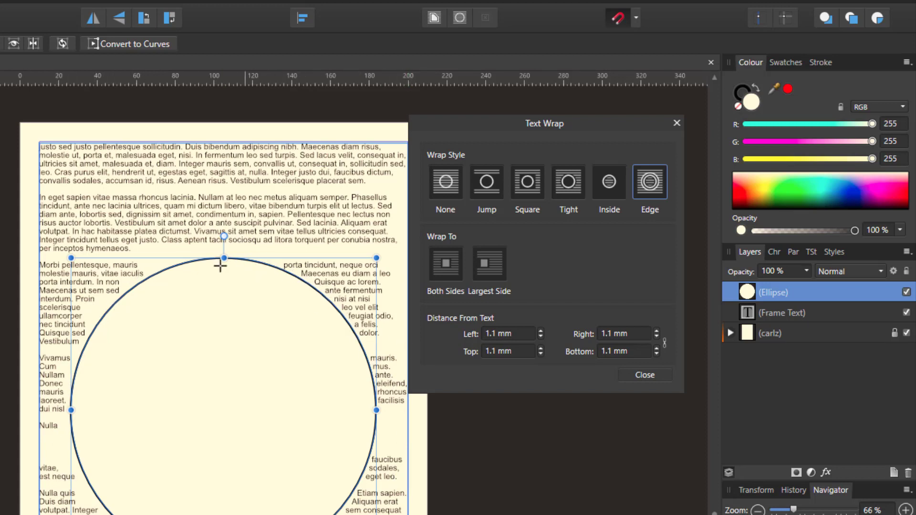
Set the wrap's distance from text to 3 mm for Left, Top and Bottom, and close the wrap settings
left_click(541, 331)
left_click(541, 332)
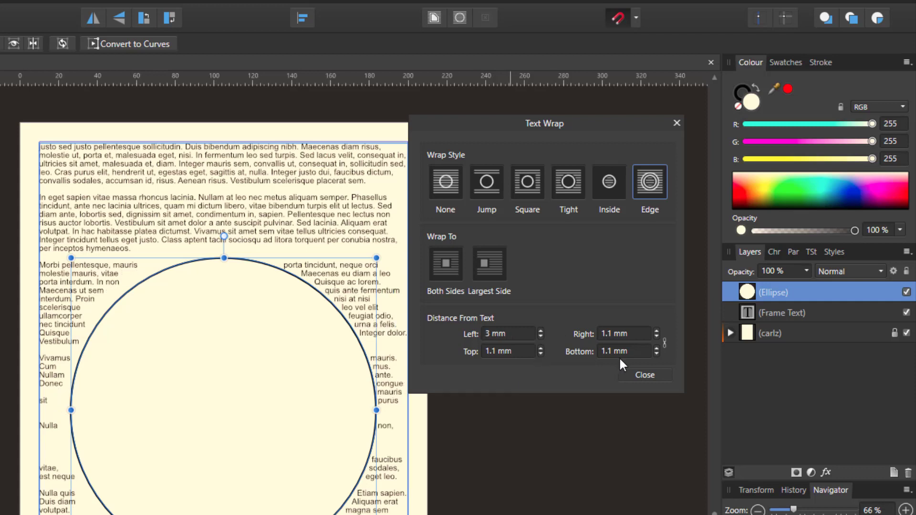
left_click(657, 349)
left_click(657, 349)
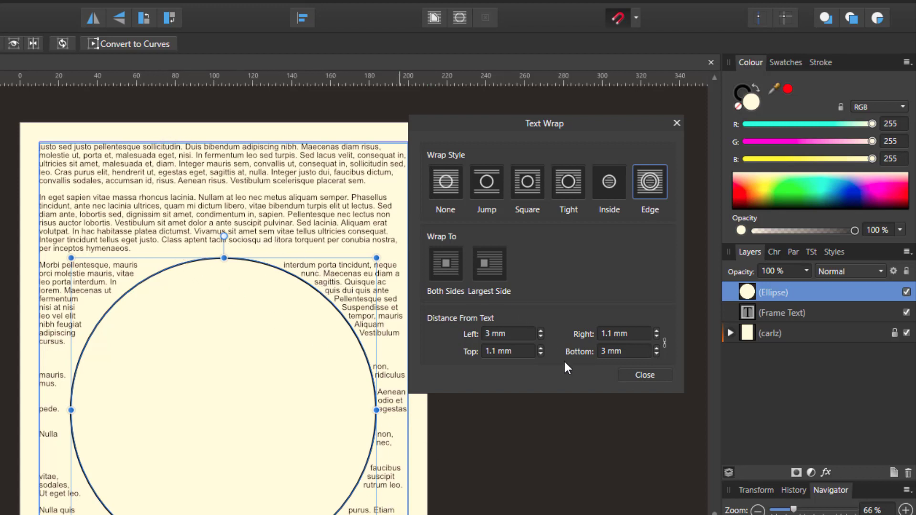
left_click(541, 349)
left_click(657, 348)
left_click(658, 349)
left_click(657, 353)
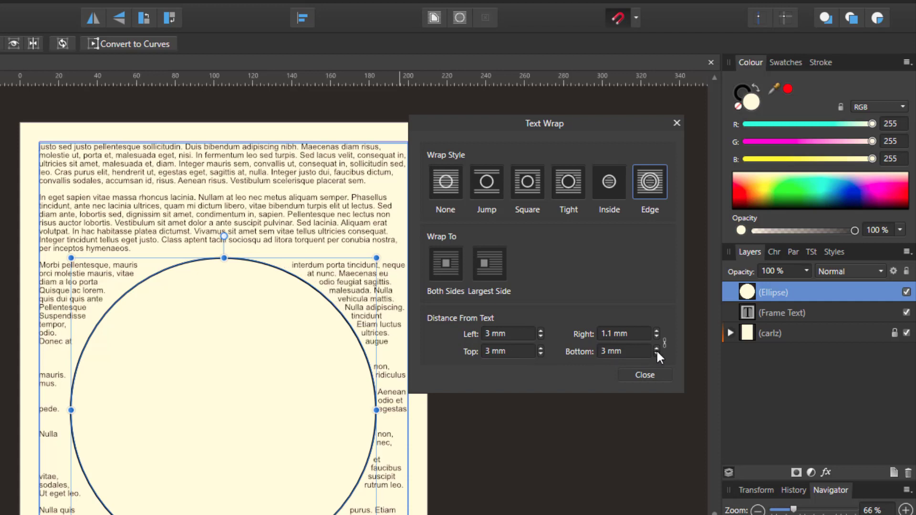
left_click(657, 353)
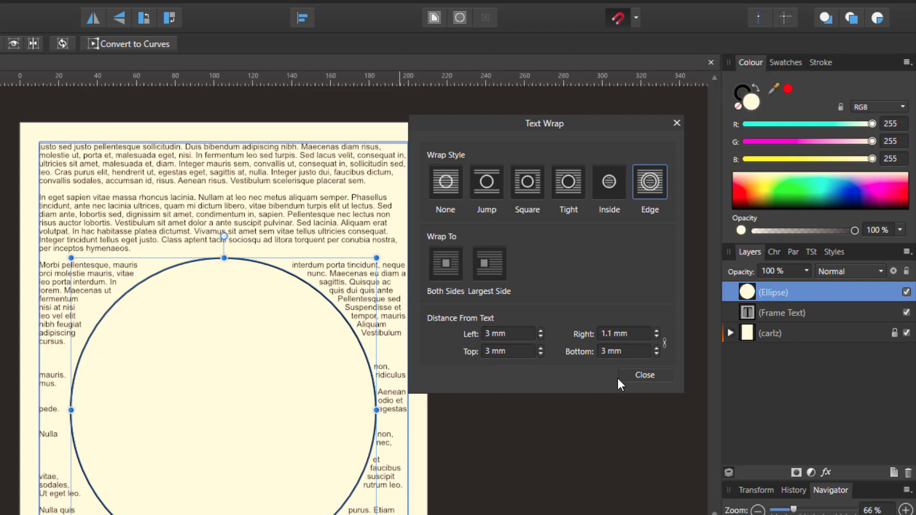
left_click(646, 376)
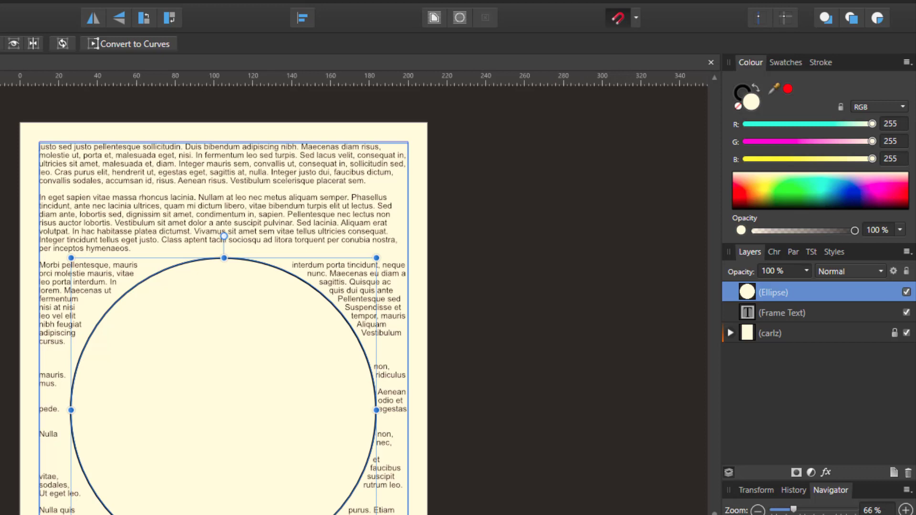
Shrink the circle proportionally to about 137 mm wide and centre it vertically and horizontally on the page again
key("Escape")
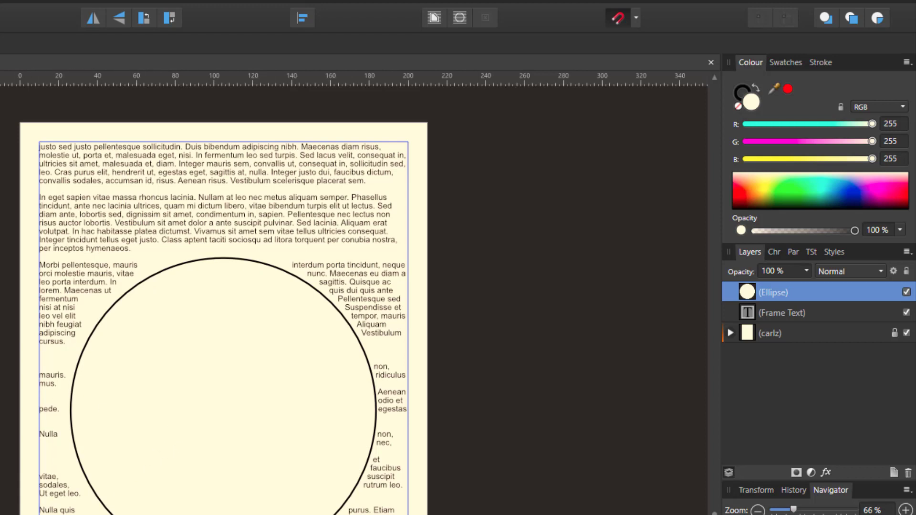
key("v")
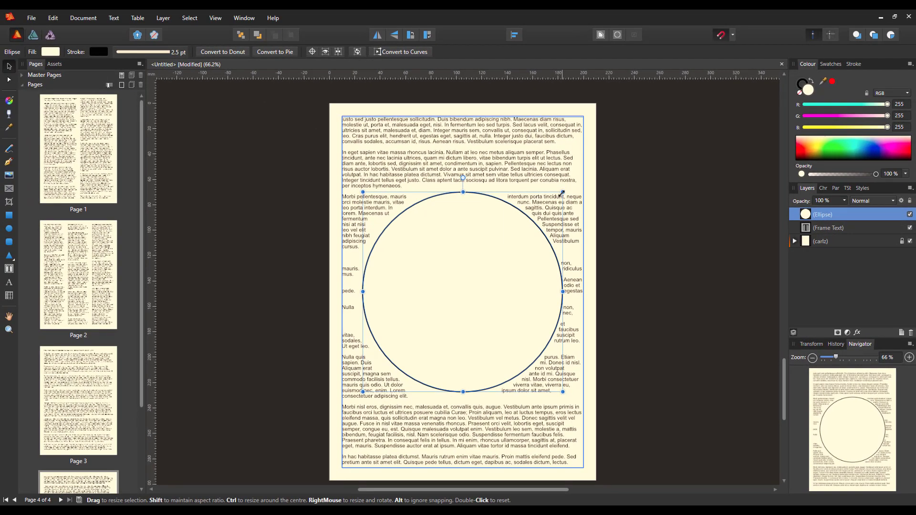
left_click_drag(563, 192, 534, 218)
left_click(515, 35)
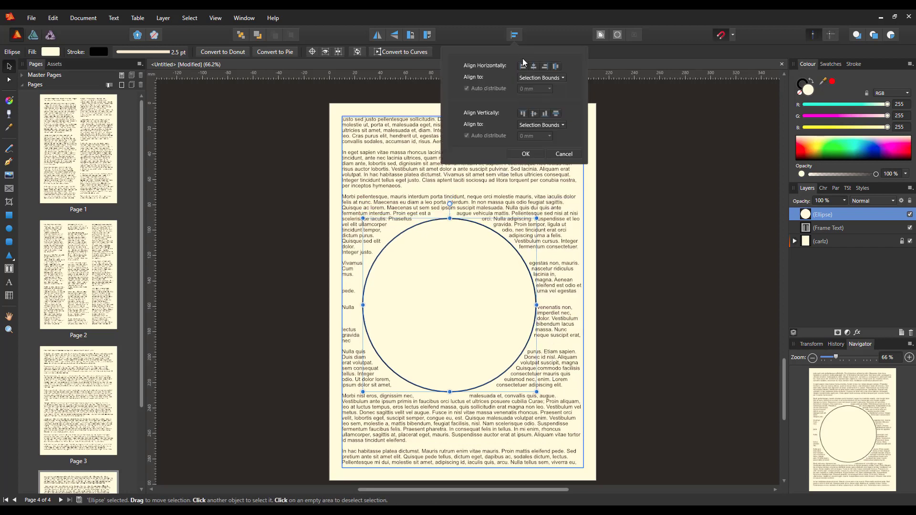
left_click(534, 117)
left_click(534, 154)
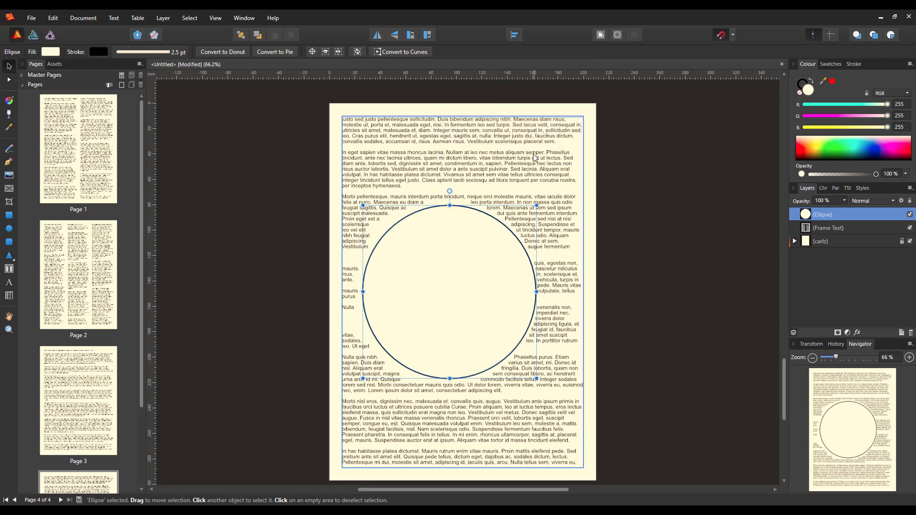
left_click(515, 36)
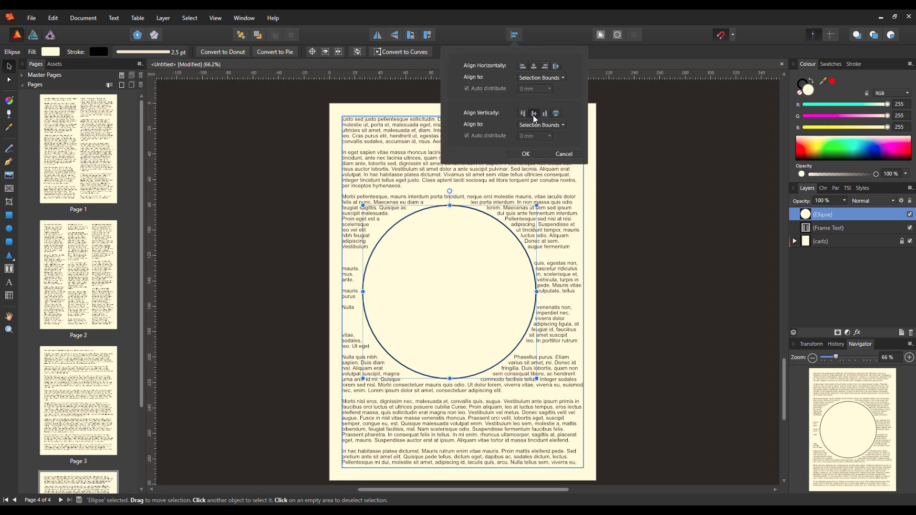
left_click(534, 67)
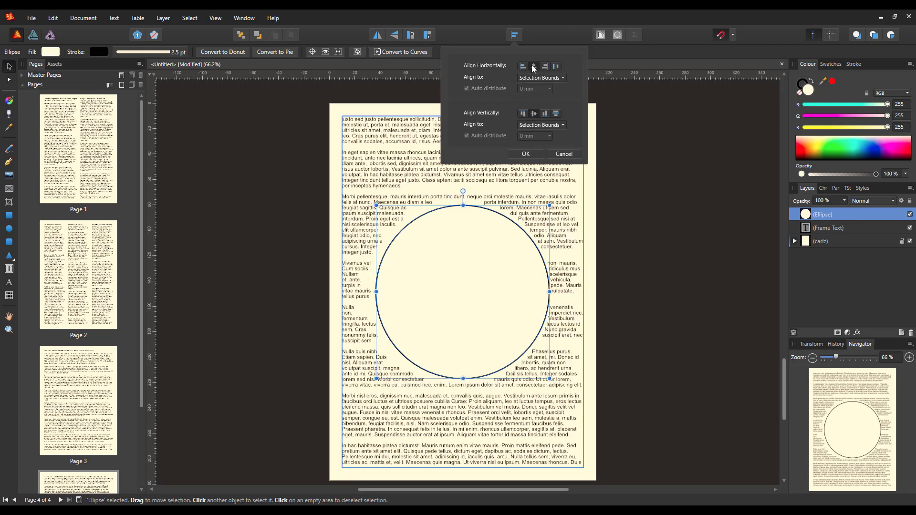
left_click(526, 154)
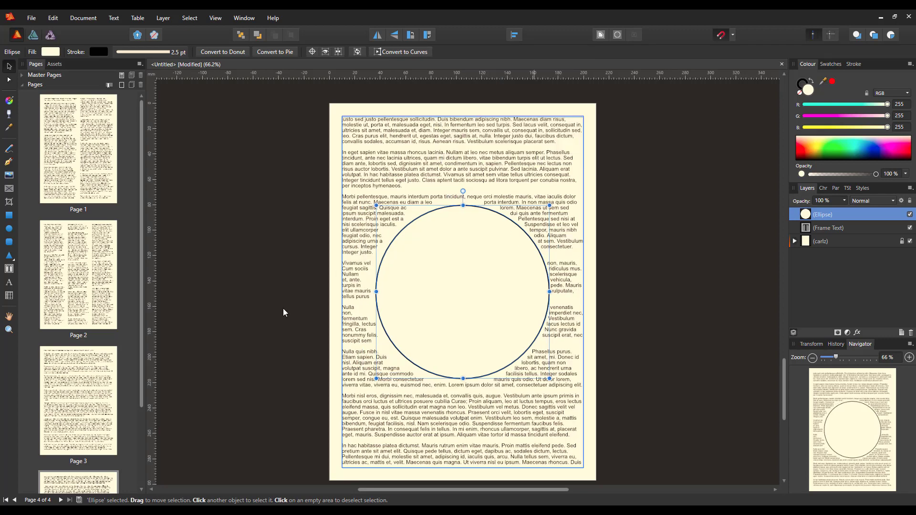
left_click(9, 316)
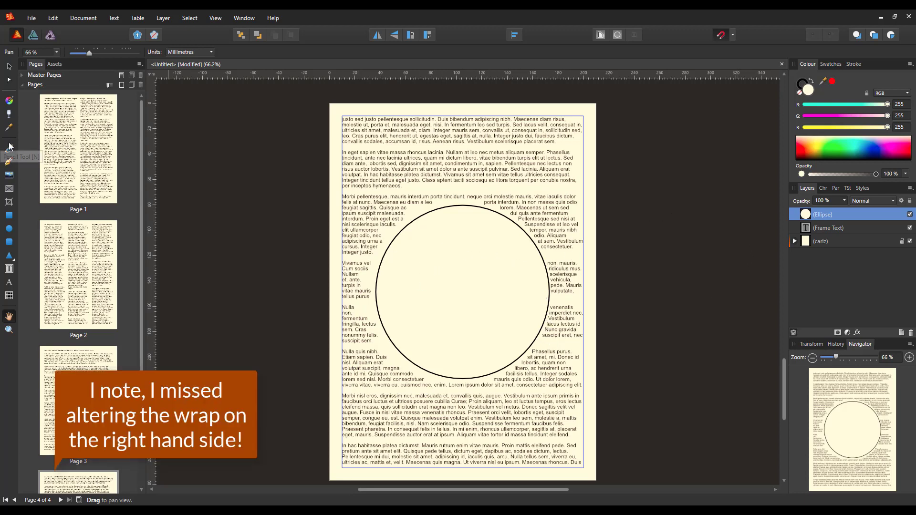
Select the circle on page 4 and convert it to a text frame
left_click(9, 67)
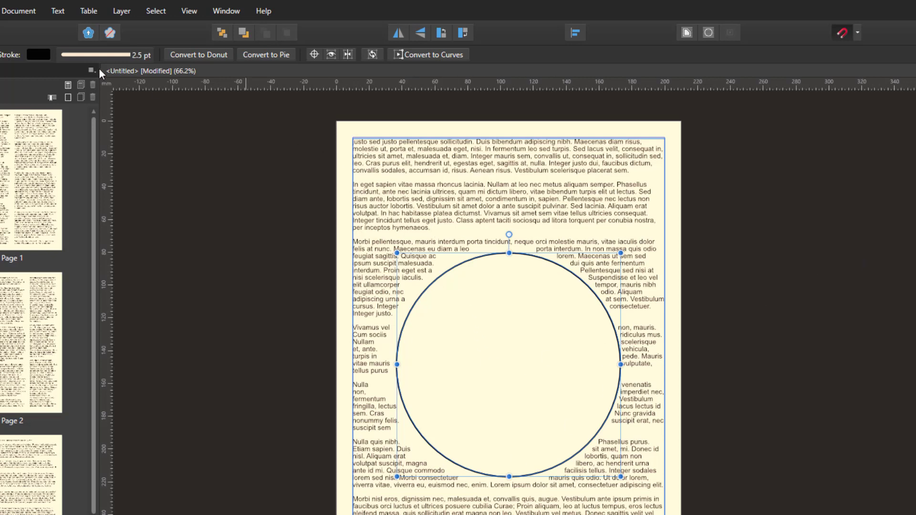
left_click(58, 11)
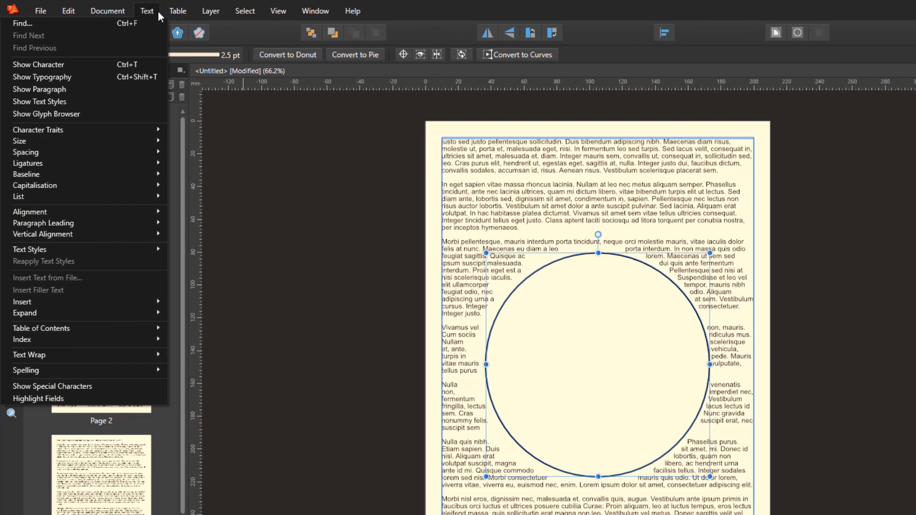
mouse_move(211, 15)
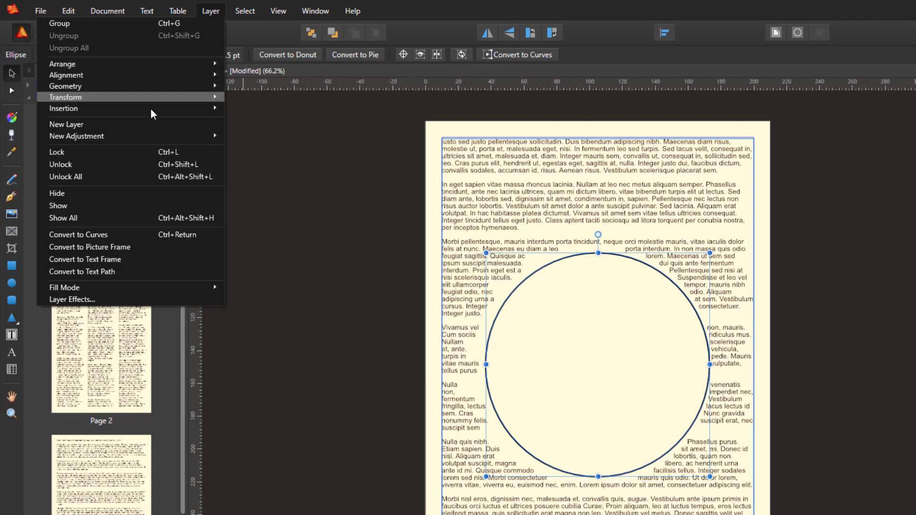
left_click(107, 260)
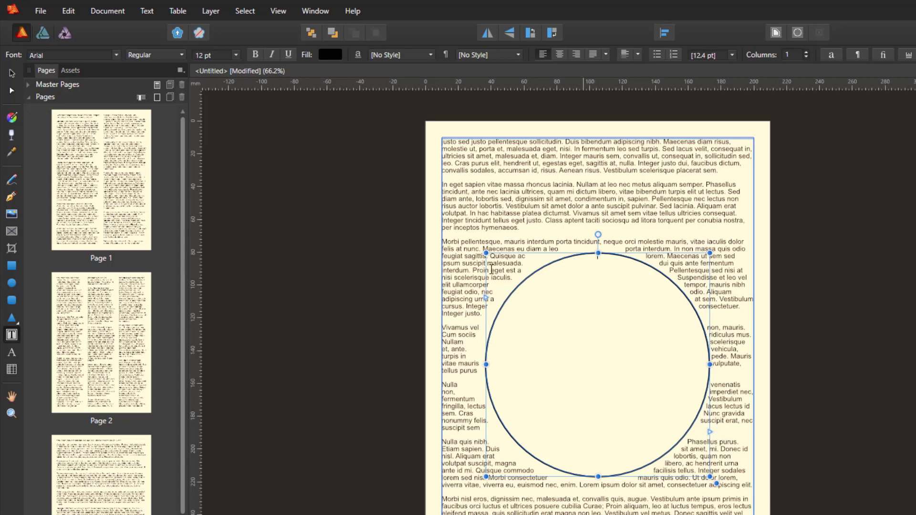
left_click(148, 12)
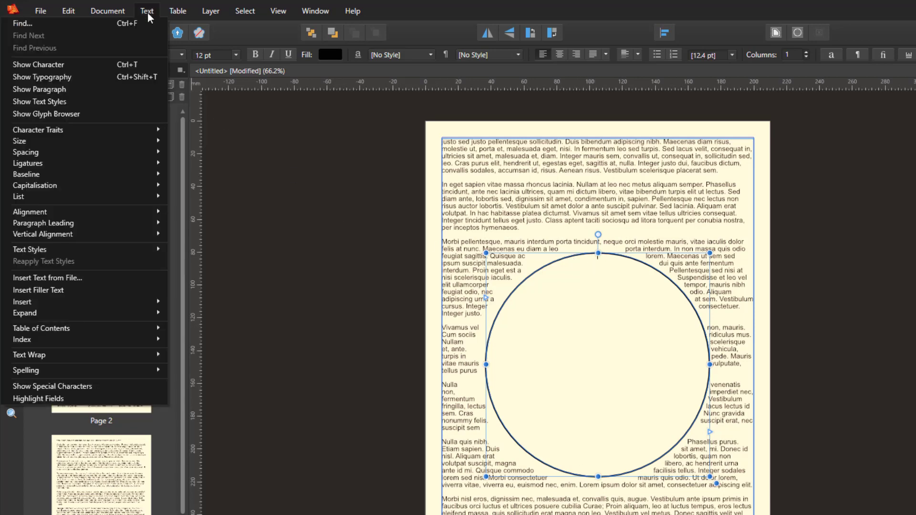
left_click(54, 281)
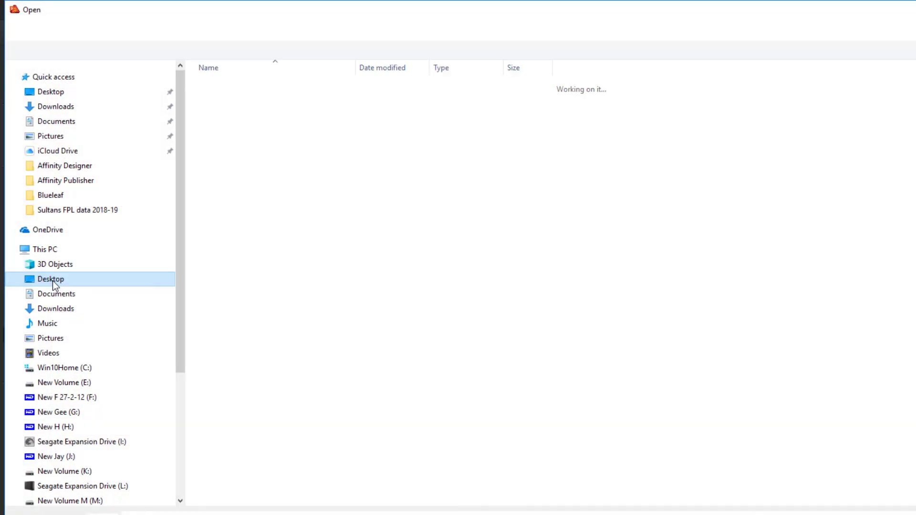
key("Escape")
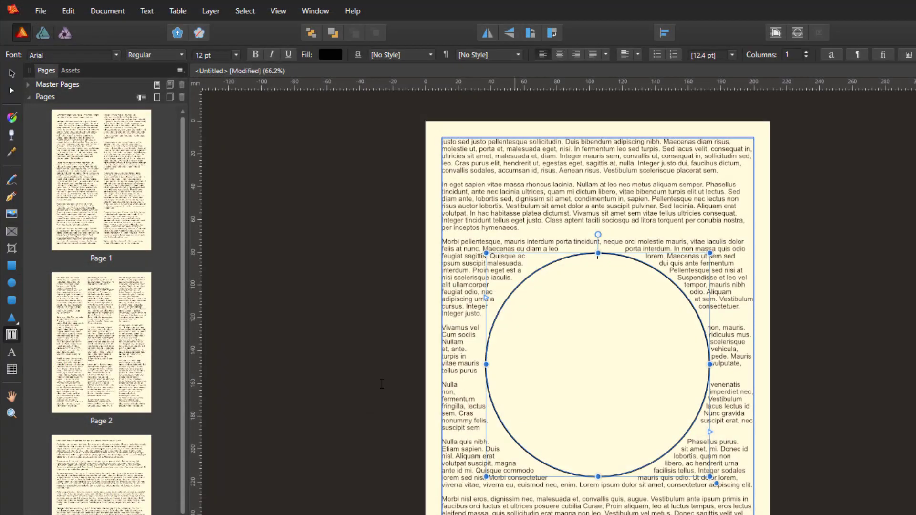
Insert filler text into the circular text frame and select all of its text
left_click(146, 11)
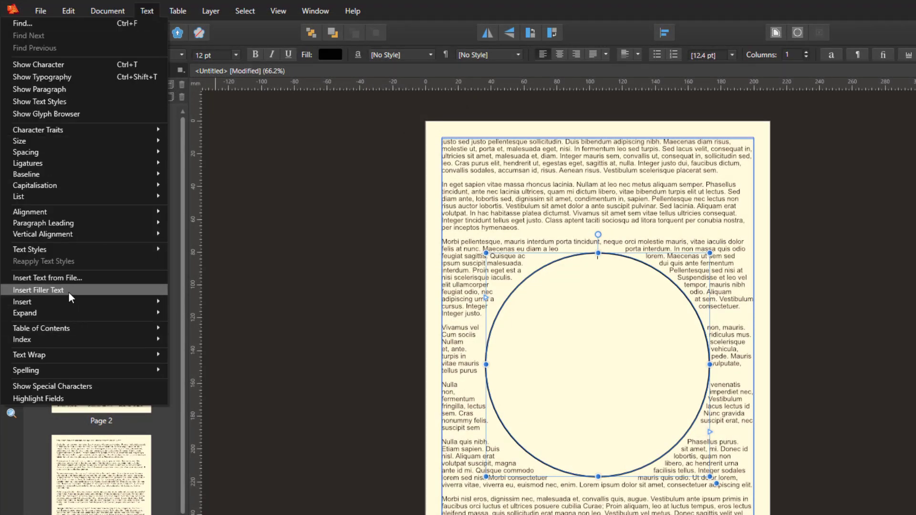
left_click(53, 290)
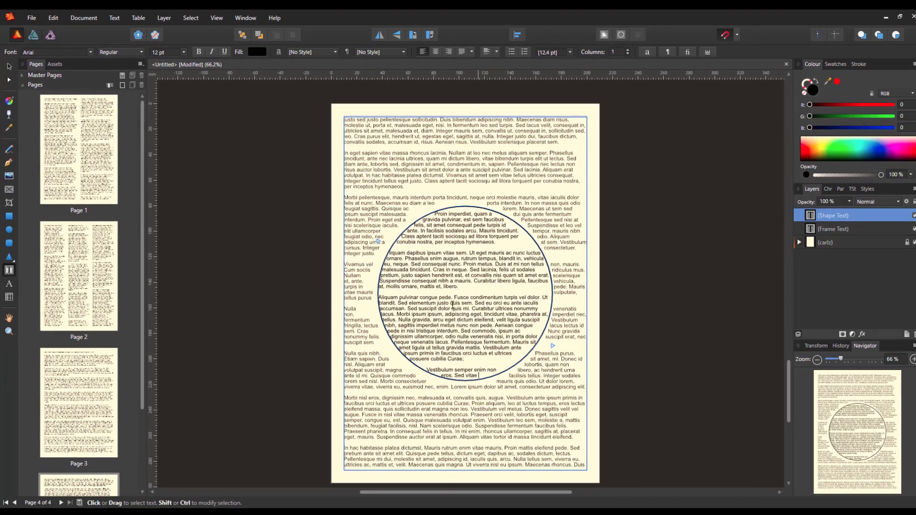
key("ctrl+a")
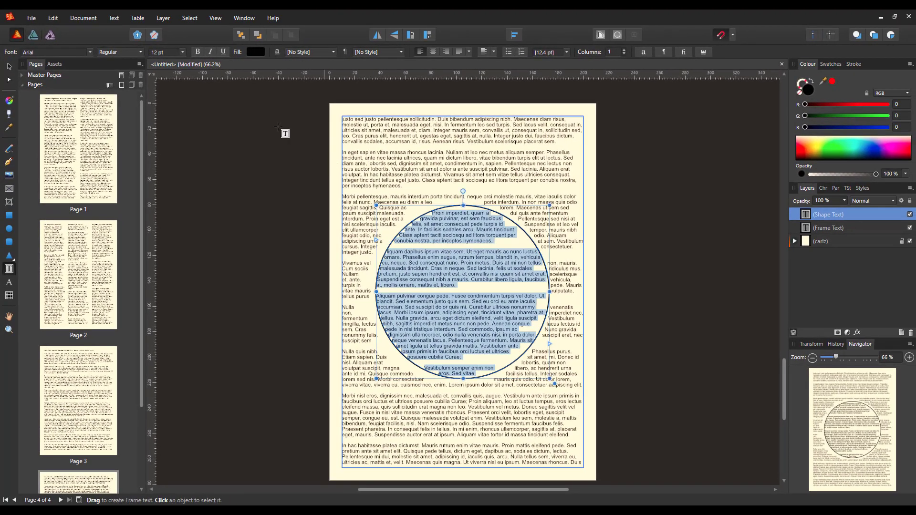
Format the circle's selected filler text as bold, 24 pt and centre-aligned, and deselect the circular frame
left_click(198, 52)
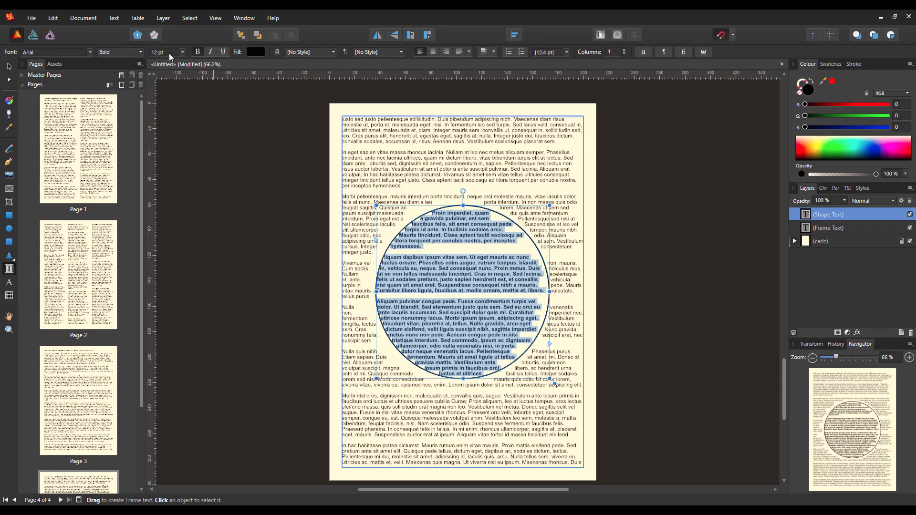
left_click(184, 52)
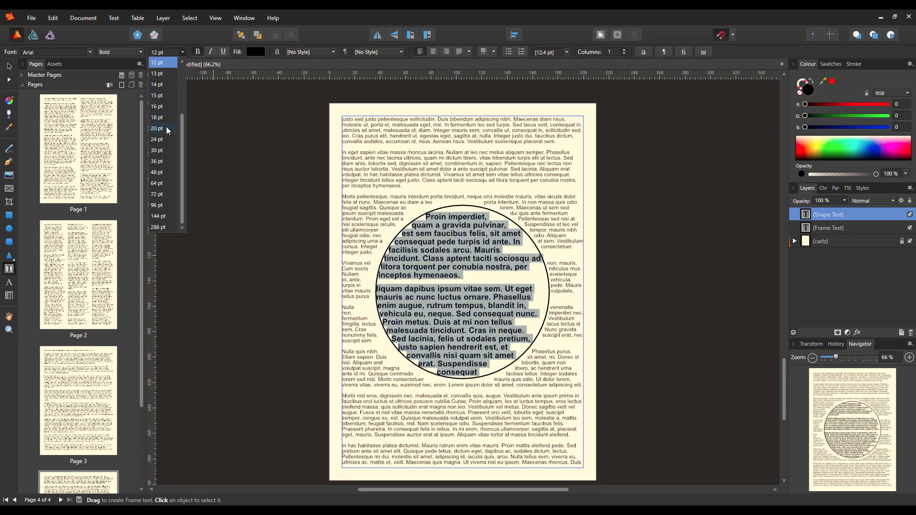
left_click(158, 139)
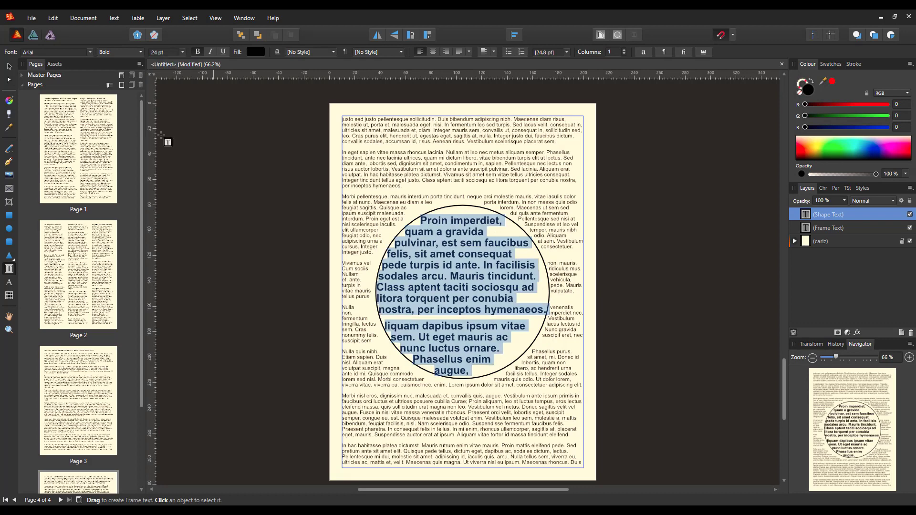
left_click(433, 52)
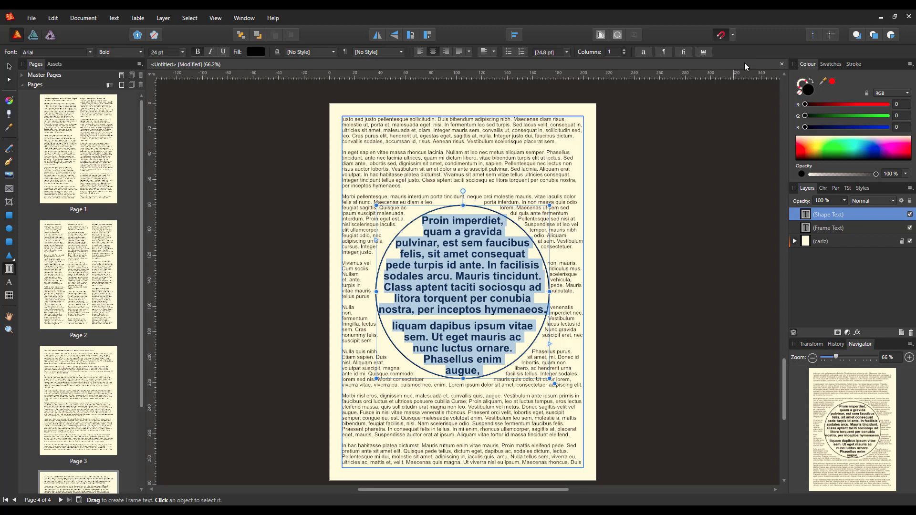
left_click(9, 67)
left_click(692, 234)
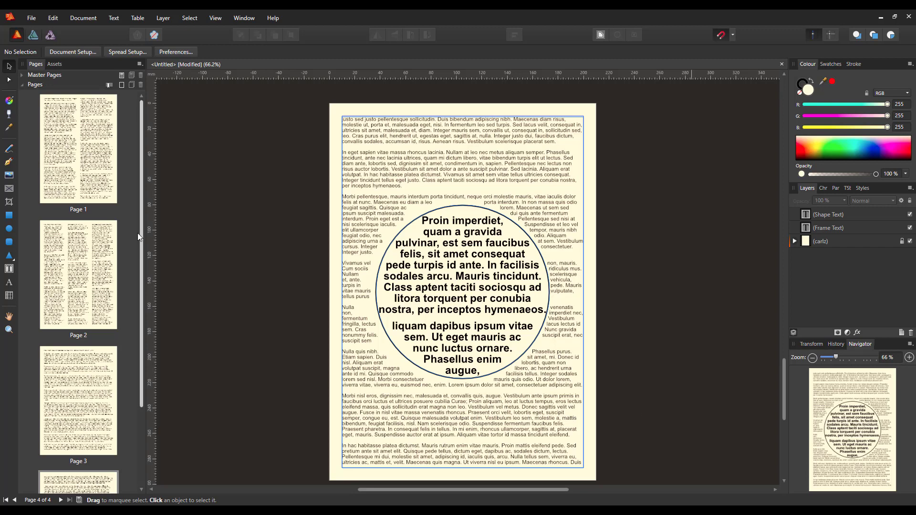
Go to page 3 and draw a triangle about 164 mm wide and 164 mm high over the body text
left_click_drag(143, 218, 150, 267)
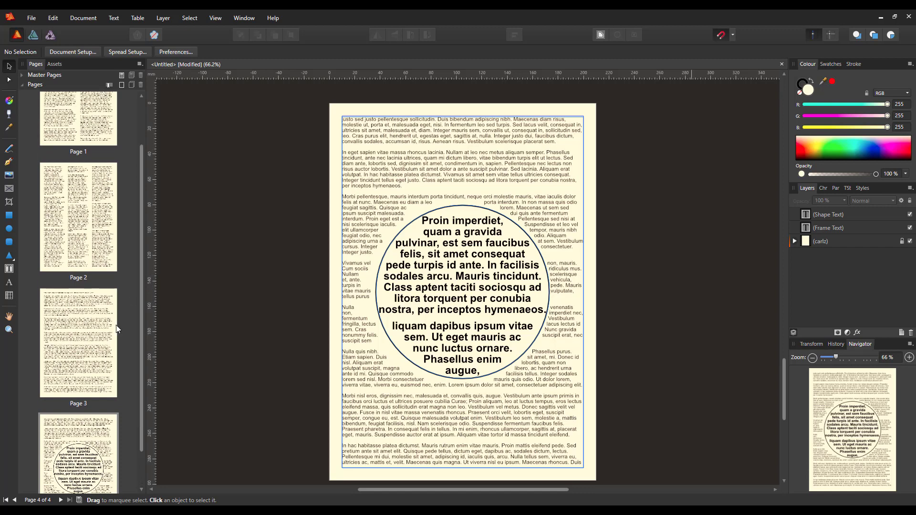
left_click(73, 353)
double_click(72, 350)
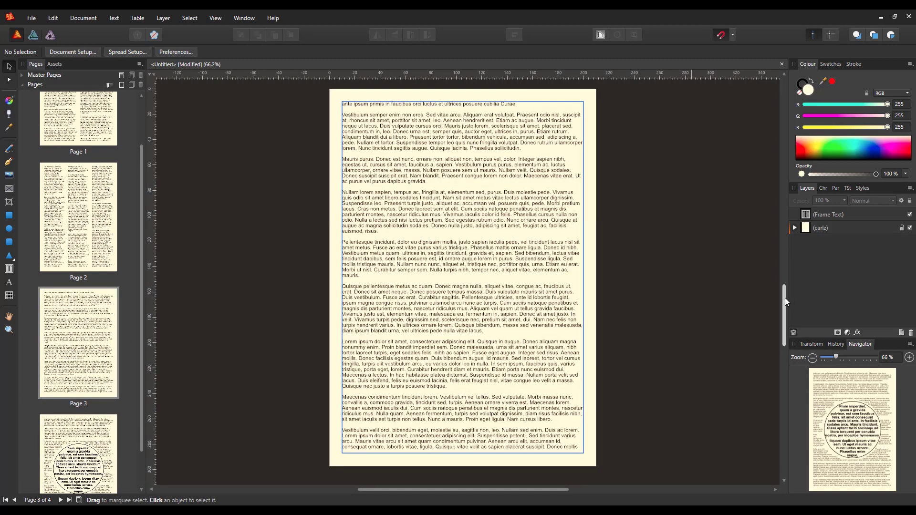
left_click_drag(786, 298, 786, 296)
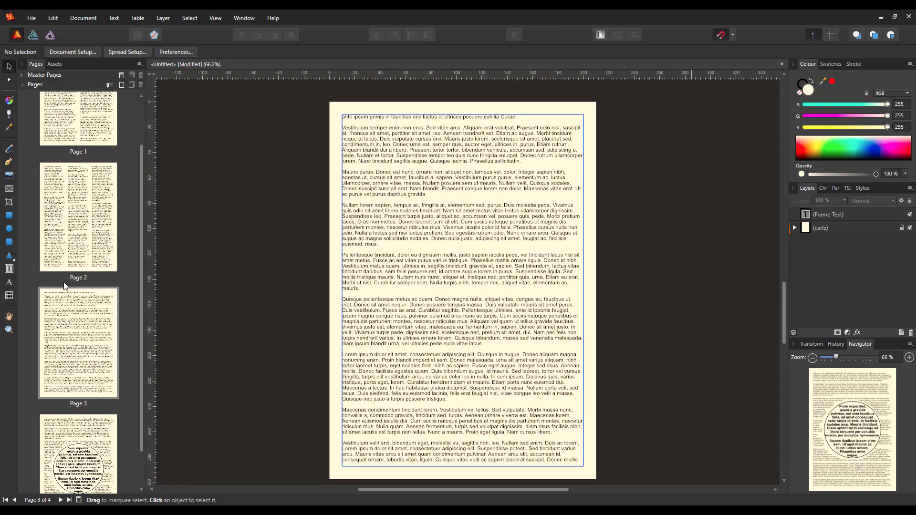
left_click(9, 256)
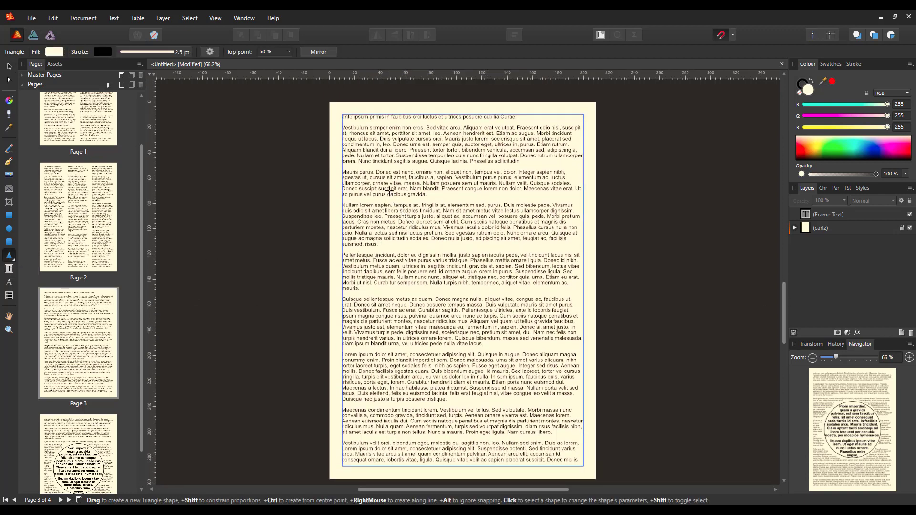
left_click_drag(388, 187, 596, 395)
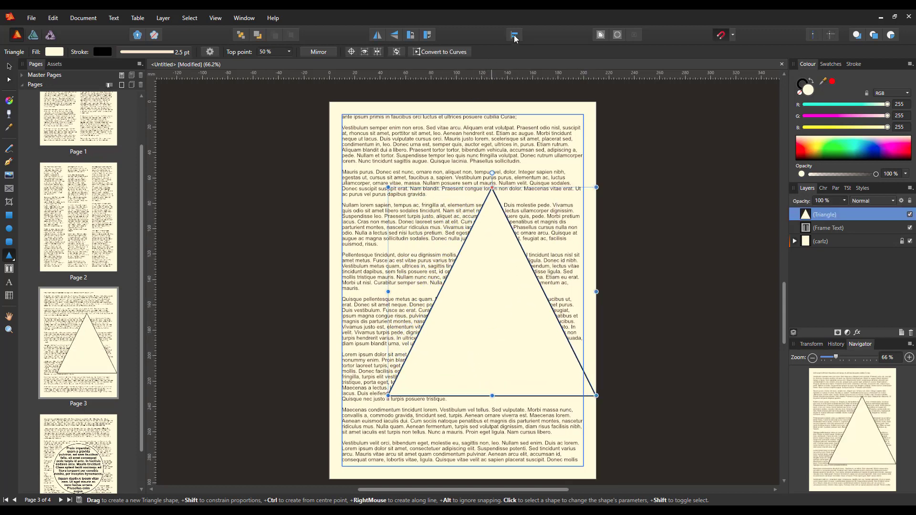
Centre the triangle horizontally and vertically on page 3 and apply the alignment
left_click(516, 36)
left_click(533, 67)
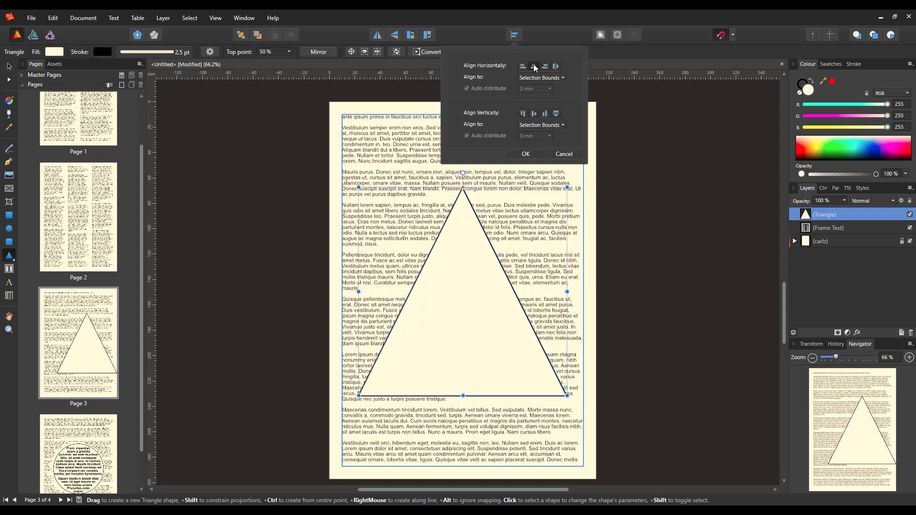
left_click(534, 114)
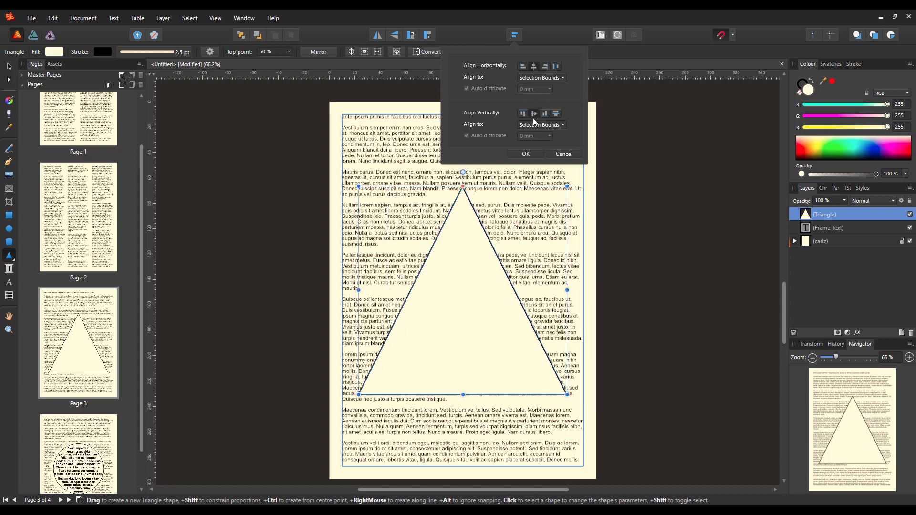
left_click(526, 154)
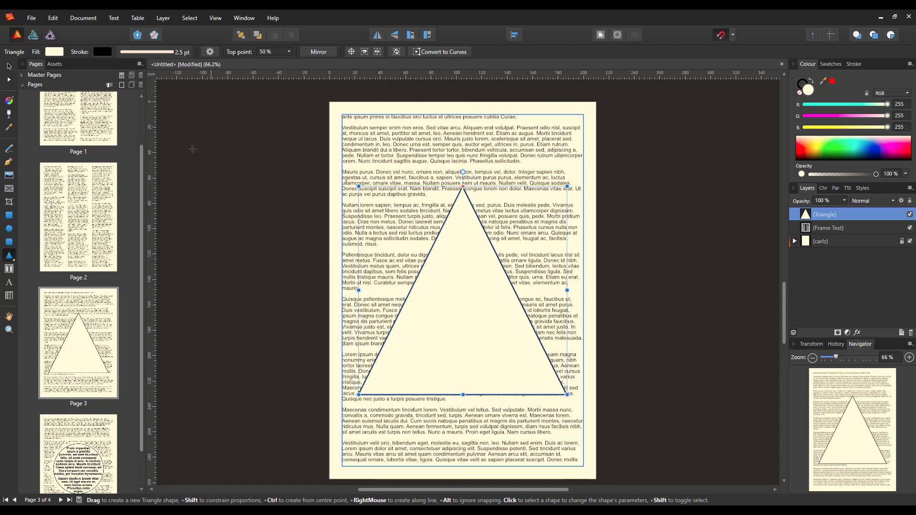
Apply Edge text wrap to the triangle with a 2 mm distance from text on the left, right, top and bottom
left_click(600, 35)
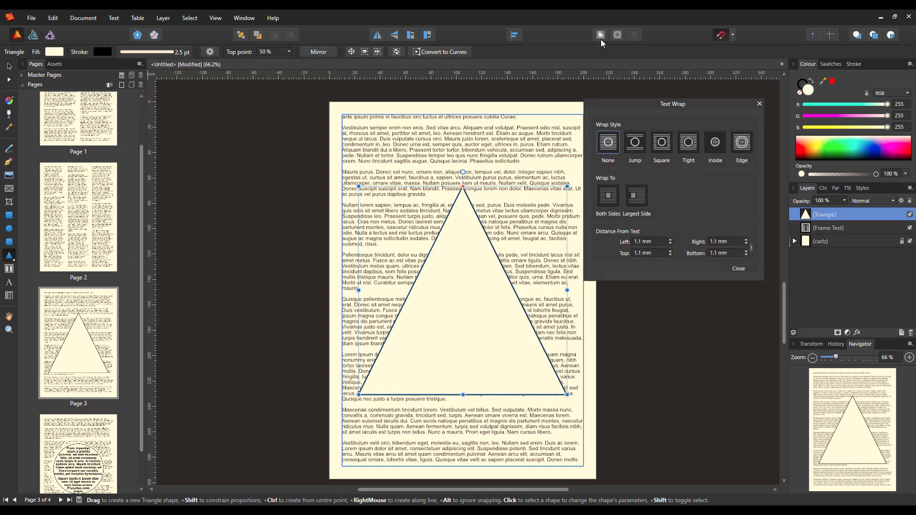
left_click(743, 149)
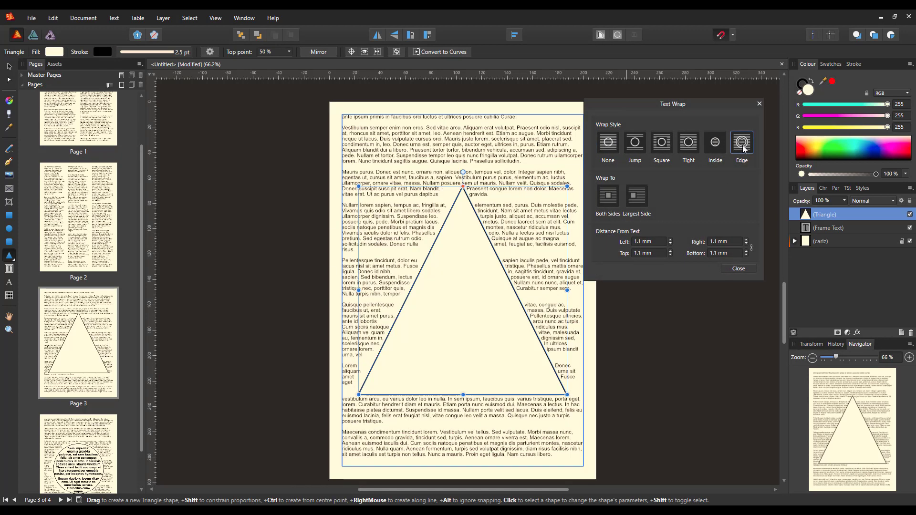
left_click(670, 240)
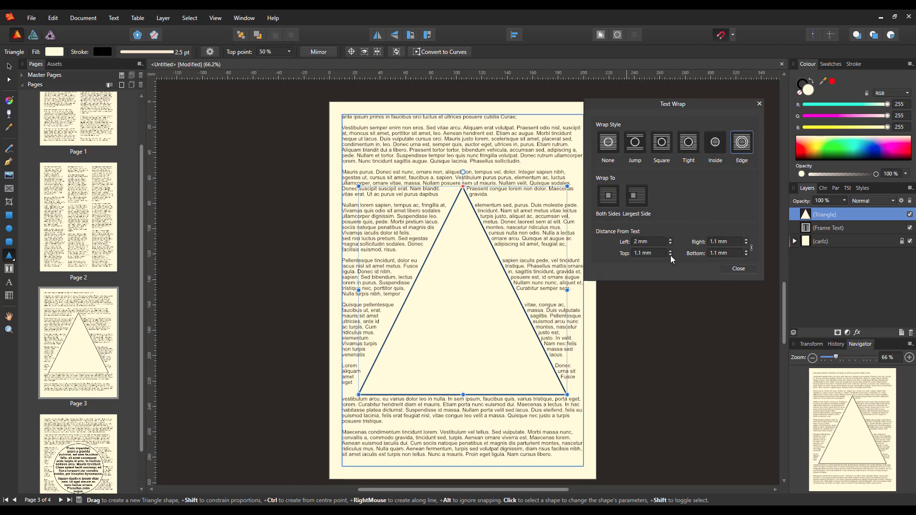
left_click(671, 251)
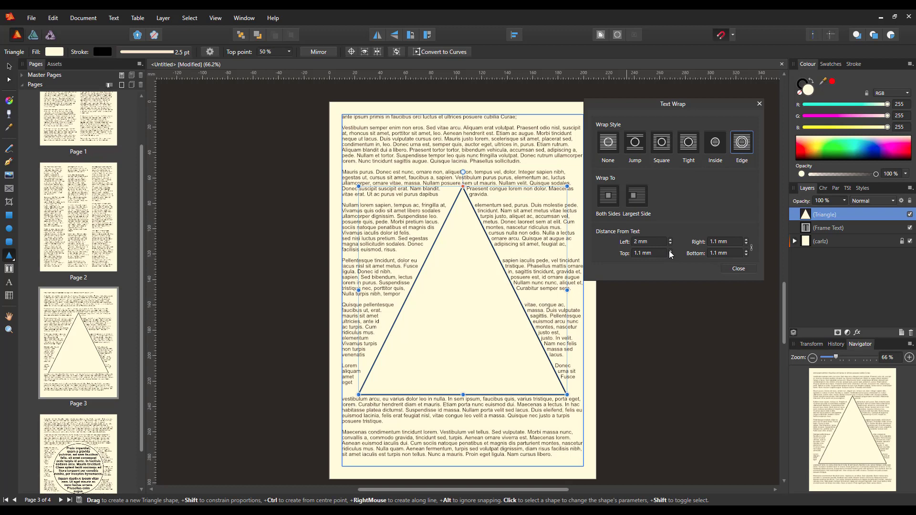
left_click(747, 240)
left_click(746, 252)
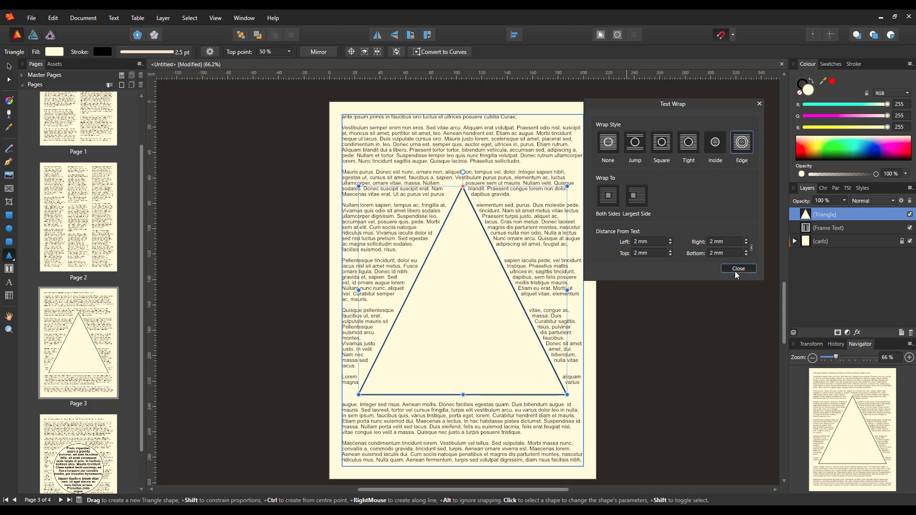
left_click(737, 270)
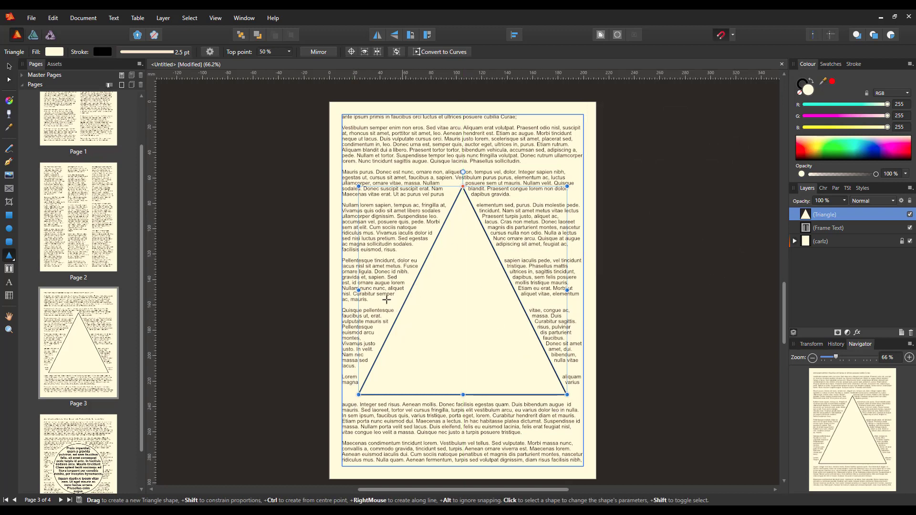
Convert the triangle on page 3 to a text frame and insert filler text into it
left_click(163, 18)
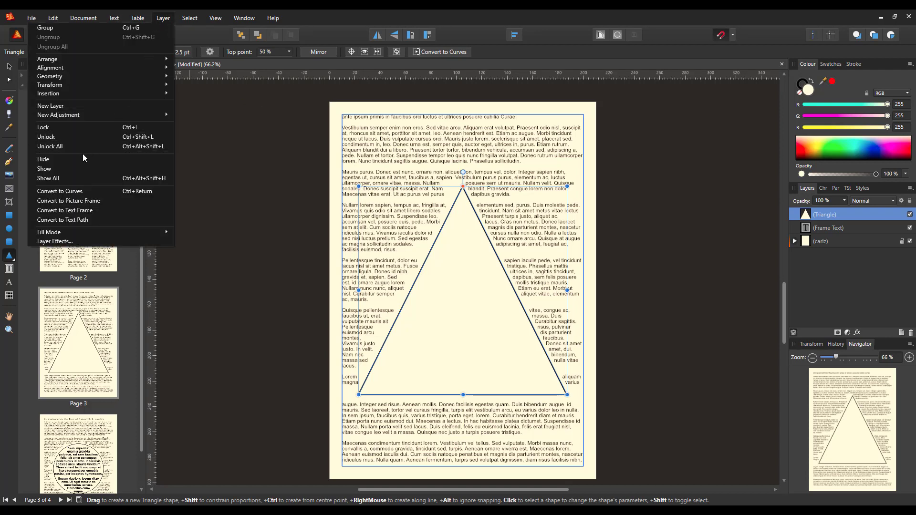
left_click(79, 211)
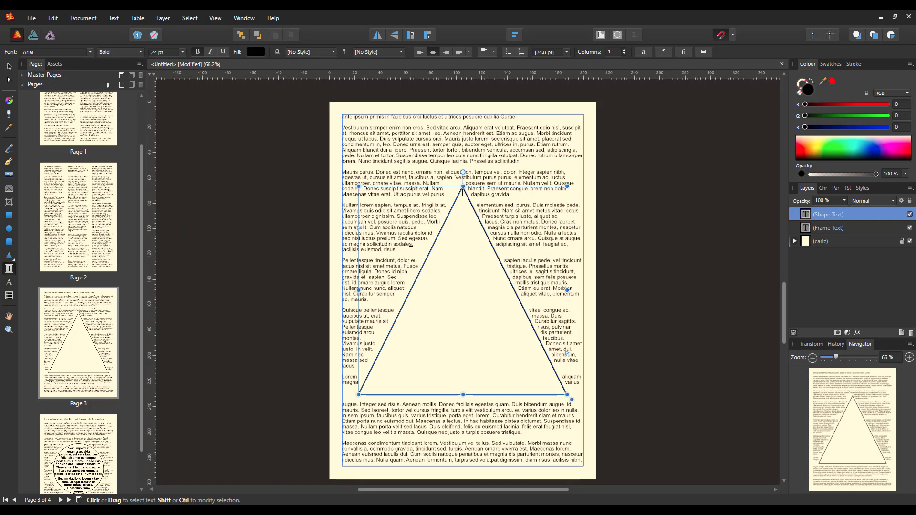
left_click(114, 18)
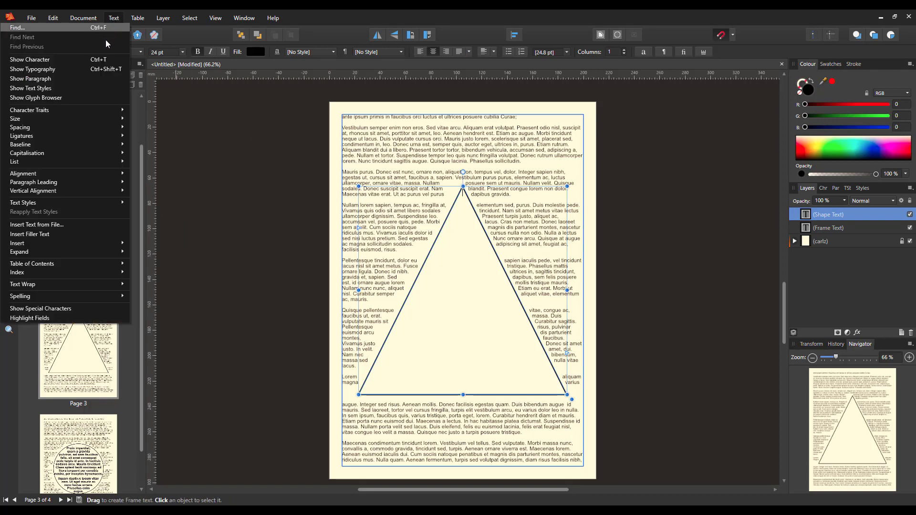
left_click(39, 234)
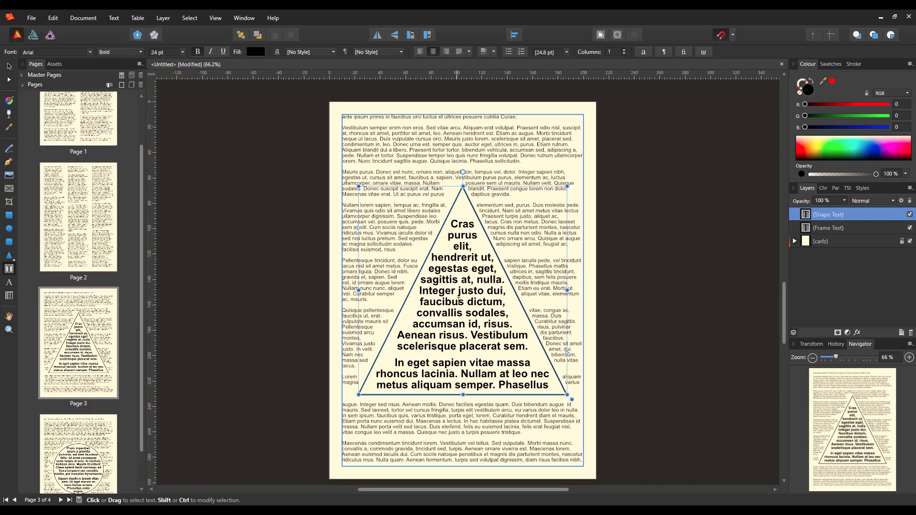